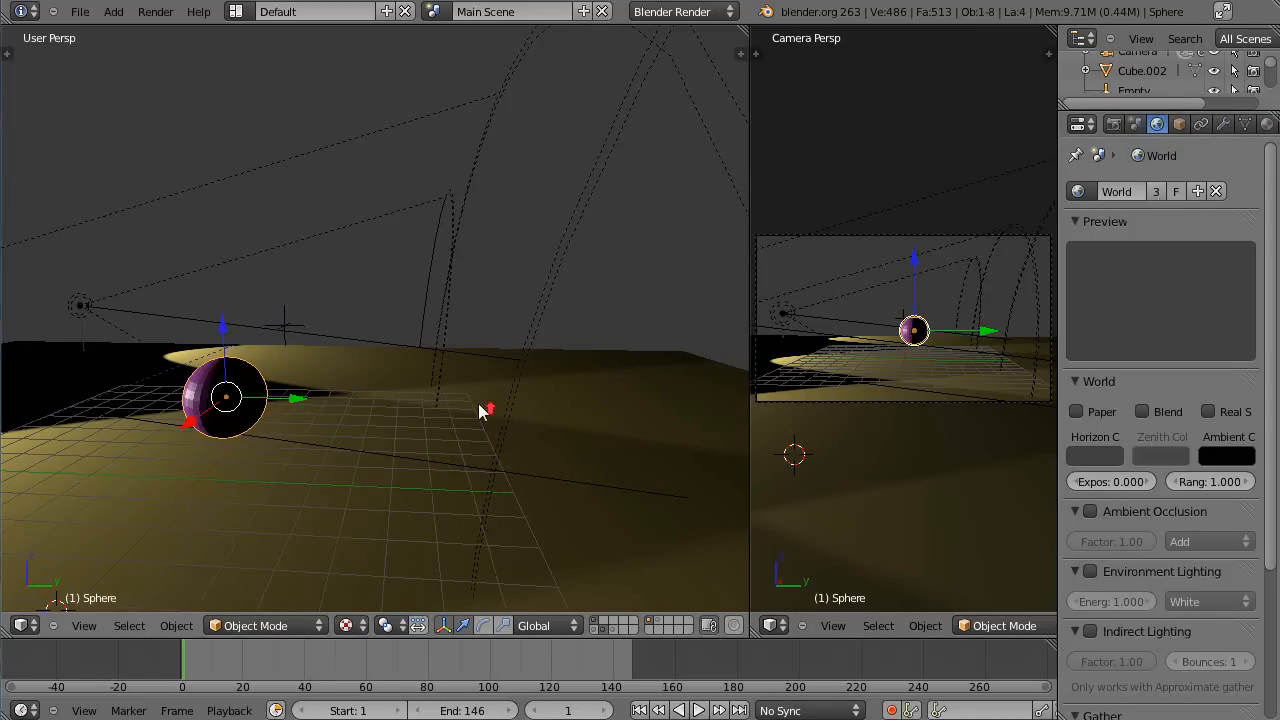
- Place the 3D cursor in the empty space above the terrain and add a mesh plane there
middle_click_drag(482, 410, 423, 400)
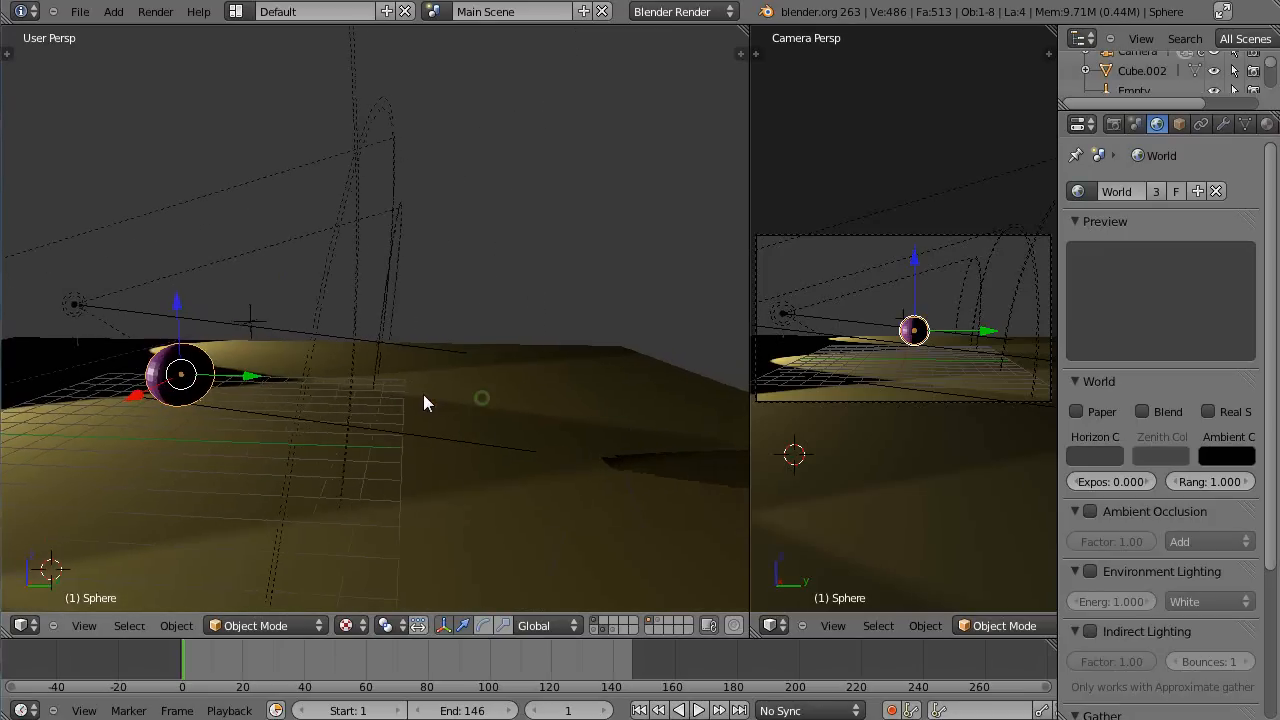
left_click(463, 256)
key("shift+a")
mouse_move(463, 257)
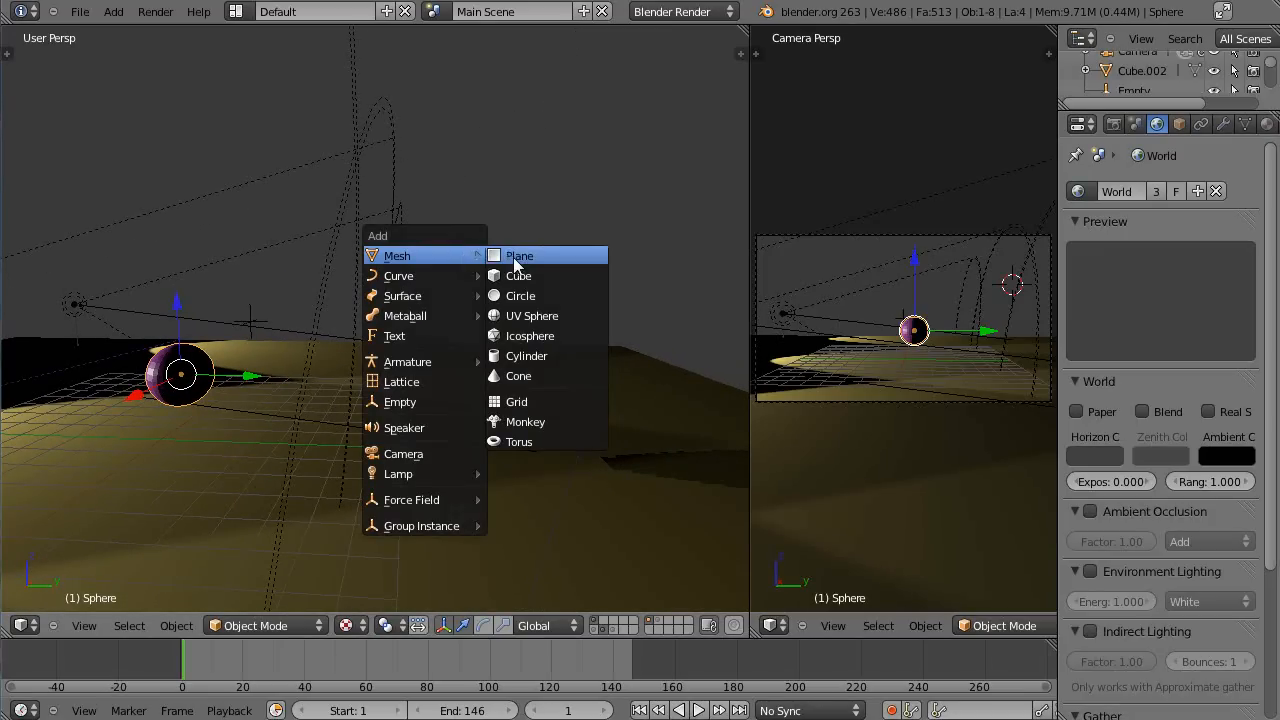
left_click(515, 258)
middle_click_drag(512, 265, 512, 265)
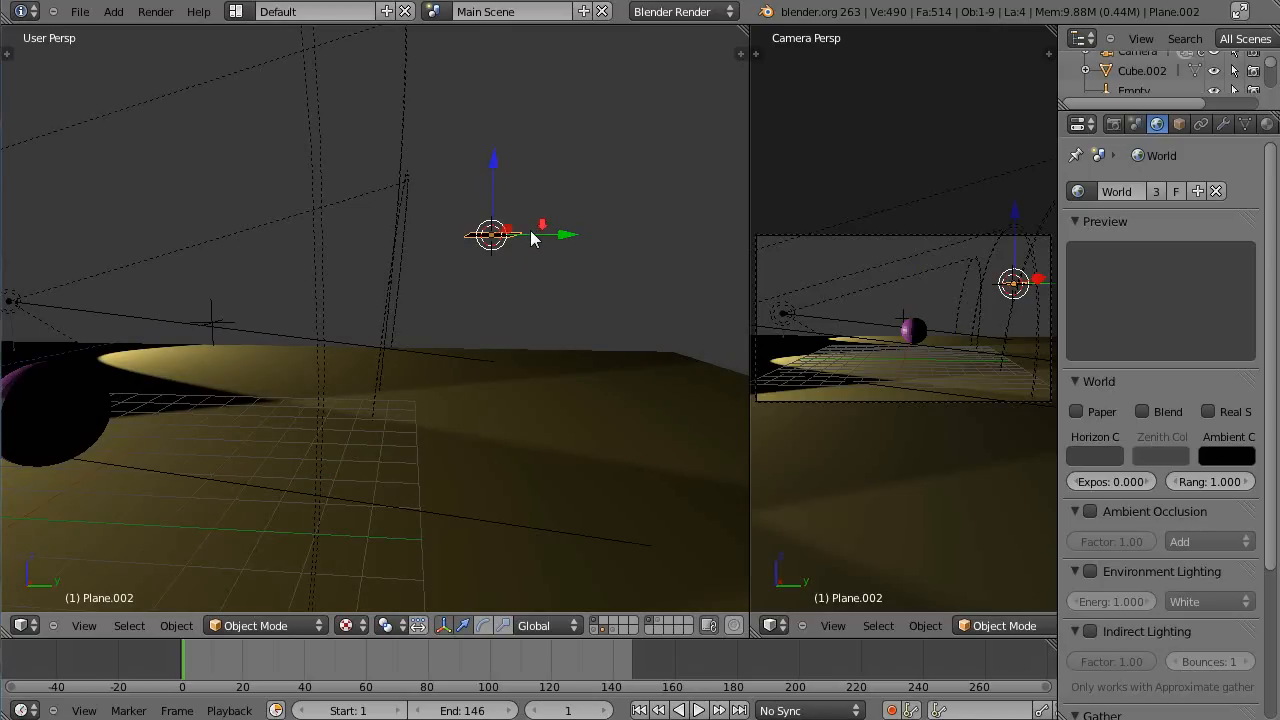
- Scale the new plane up and rotate it 180 degrees around the global X axis
scroll(532, 238, "down", 3)
scroll(532, 238, "up", 3)
middle_click_drag(531, 237, 517, 267)
key("s")
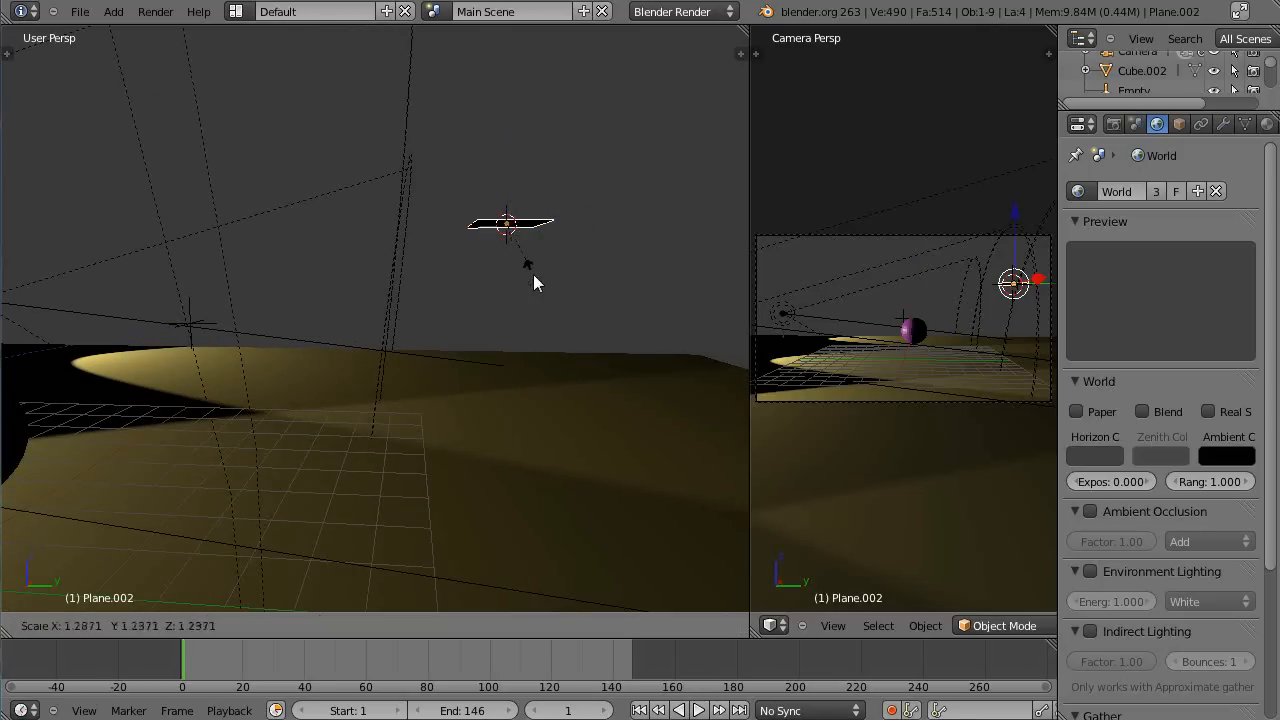
left_click(550, 276)
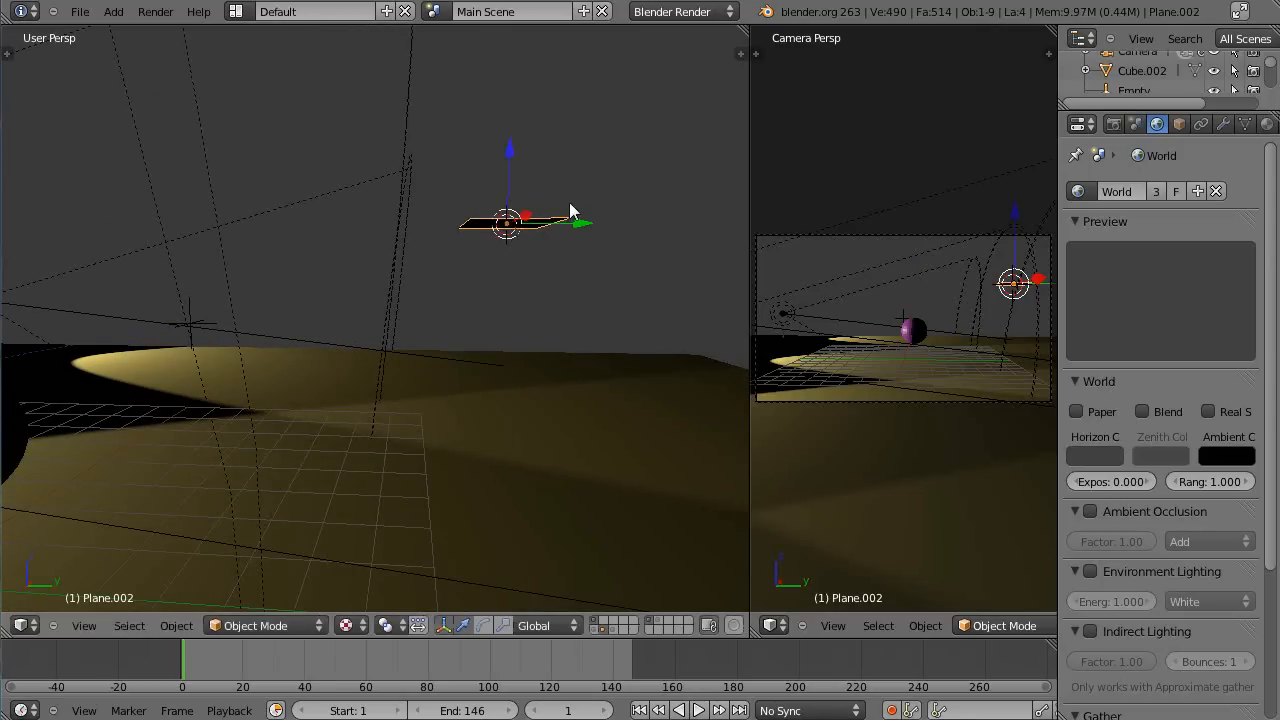
type("rx180")
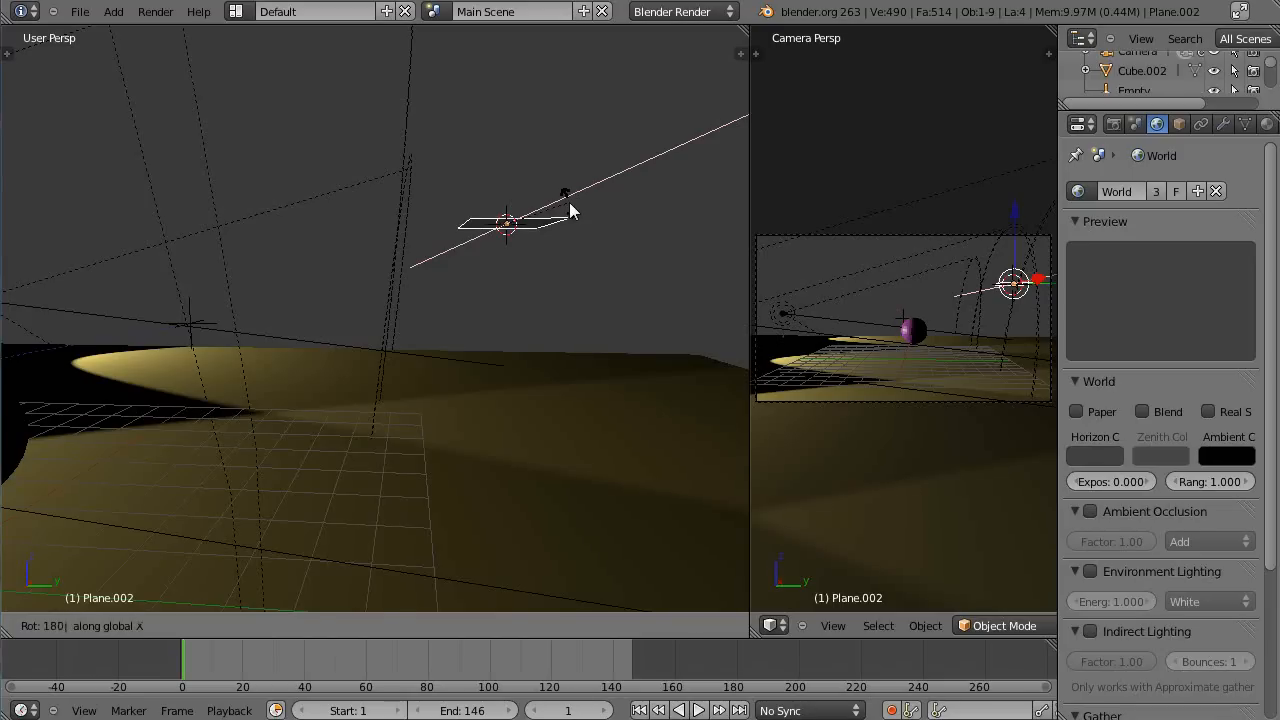
key("Return")
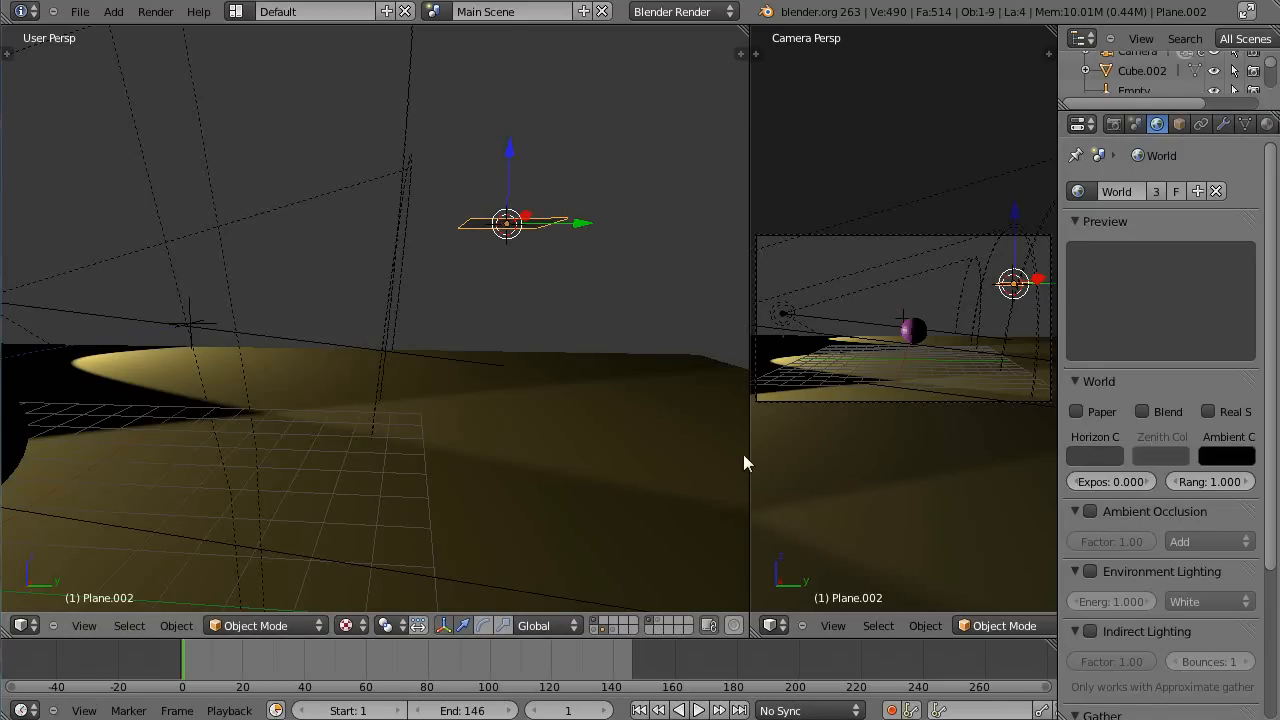
- Remove the separate camera view to widen the workspace, and add a particle system to the plane
left_click_drag(748, 457, 1128, 462)
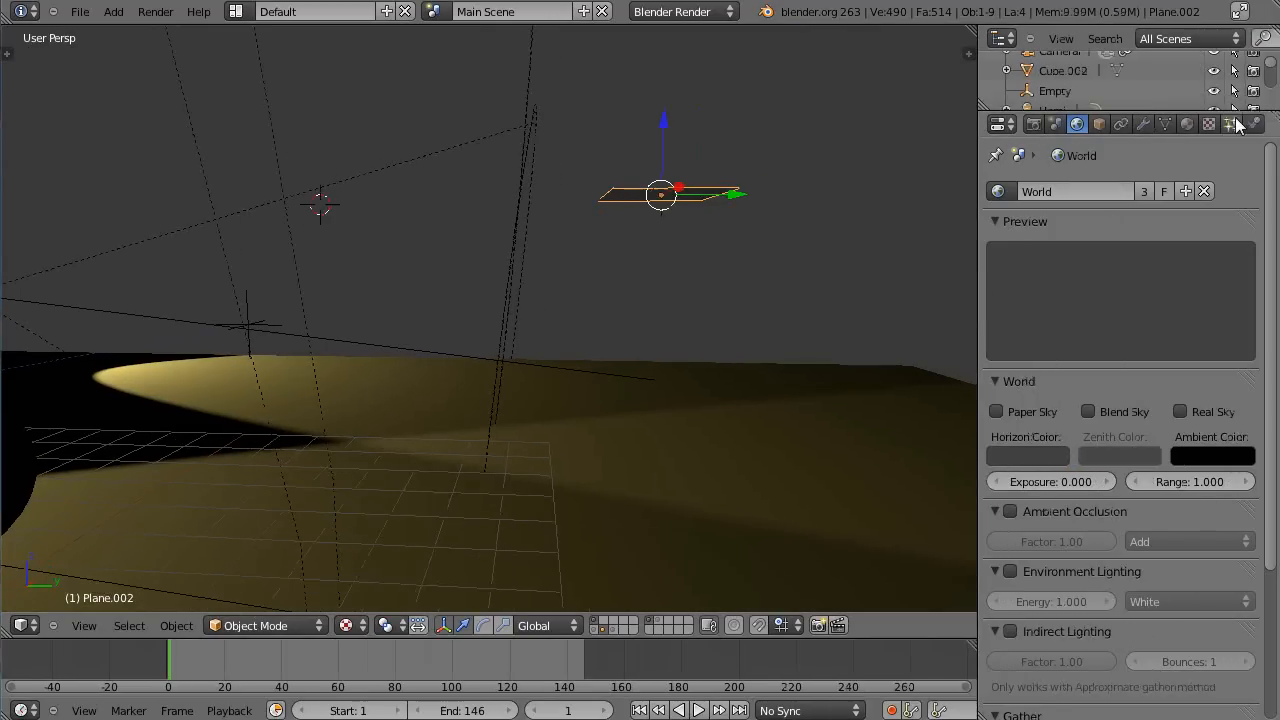
left_click(1233, 126)
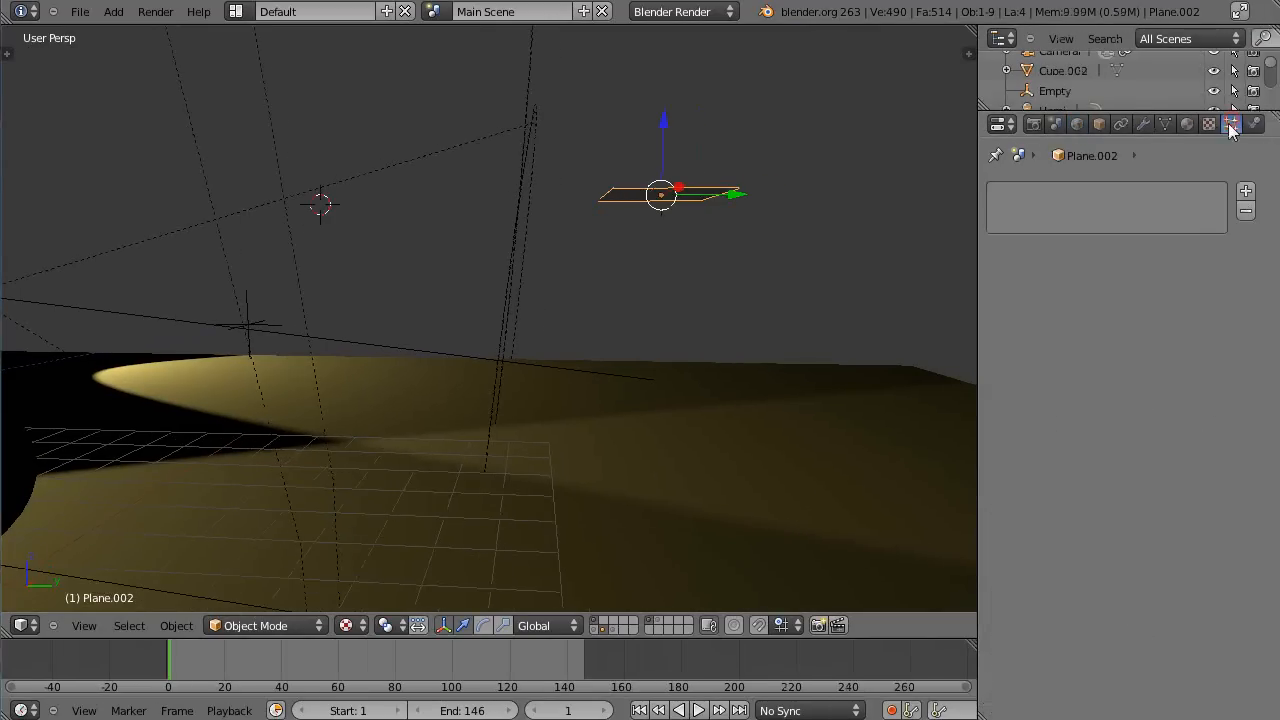
left_click(1245, 190)
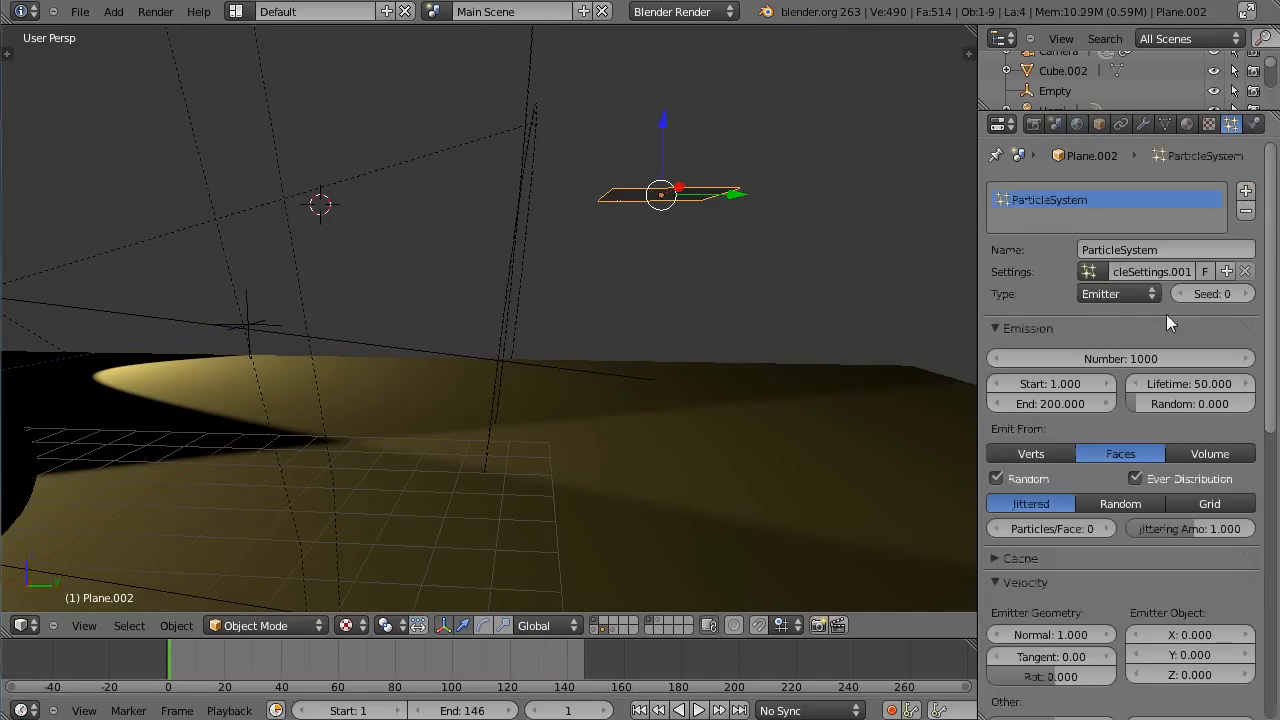
- Change the particle system type to Hair and set the hair length to 6.120
scroll(1070, 485, "down", 3)
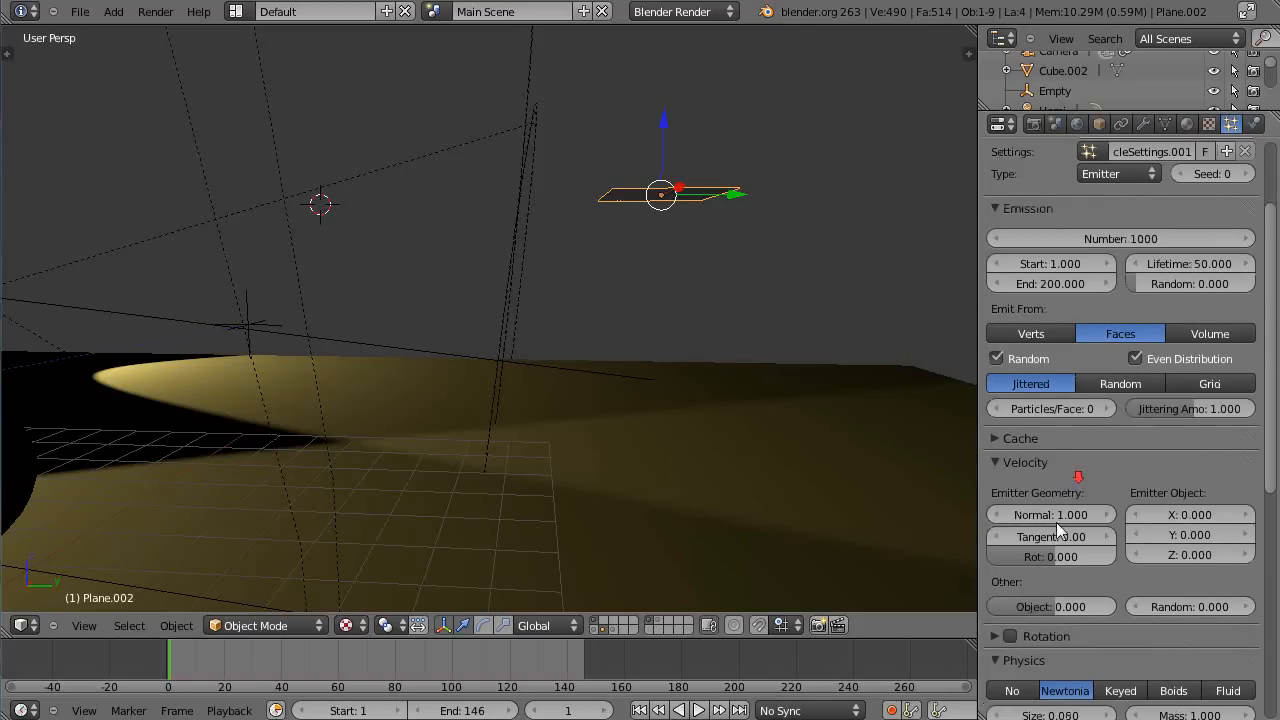
left_click(1150, 174)
left_click(1113, 131)
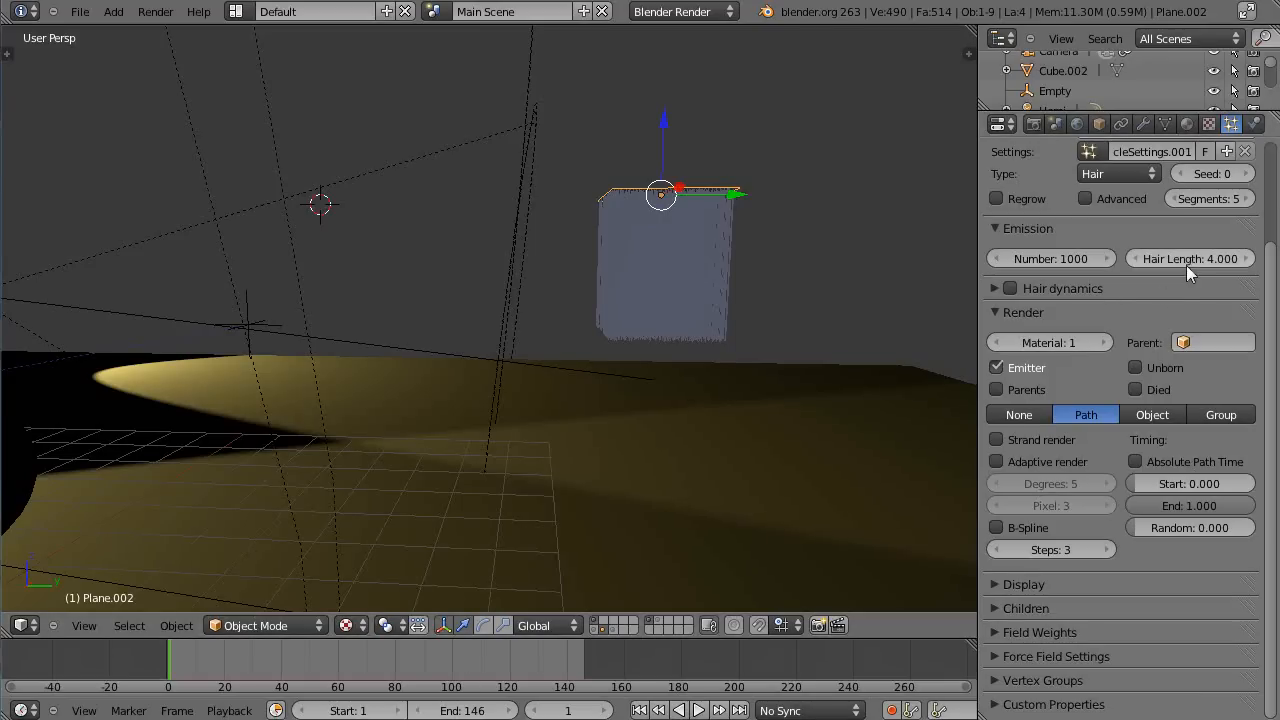
left_click_drag(1188, 261, 1230, 259)
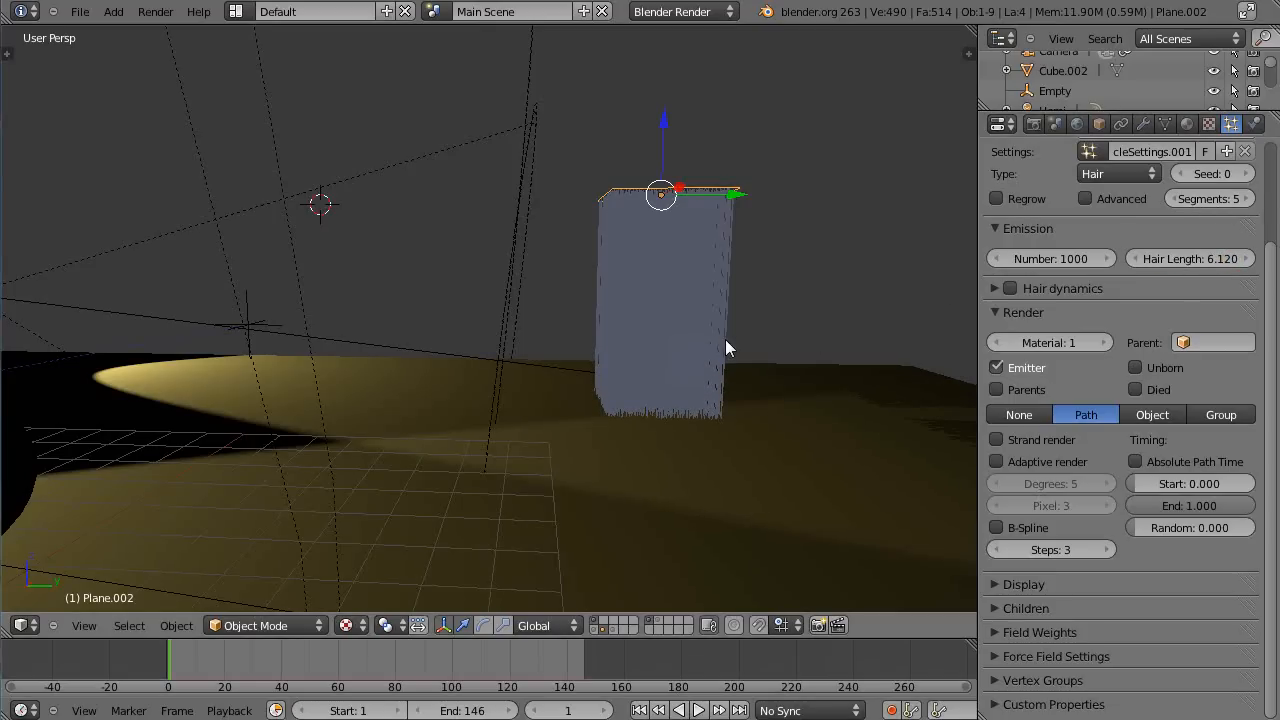
- Move the hair plane along the negative Y axis toward the middle of the scene
middle_click_drag(725, 343, 606, 377)
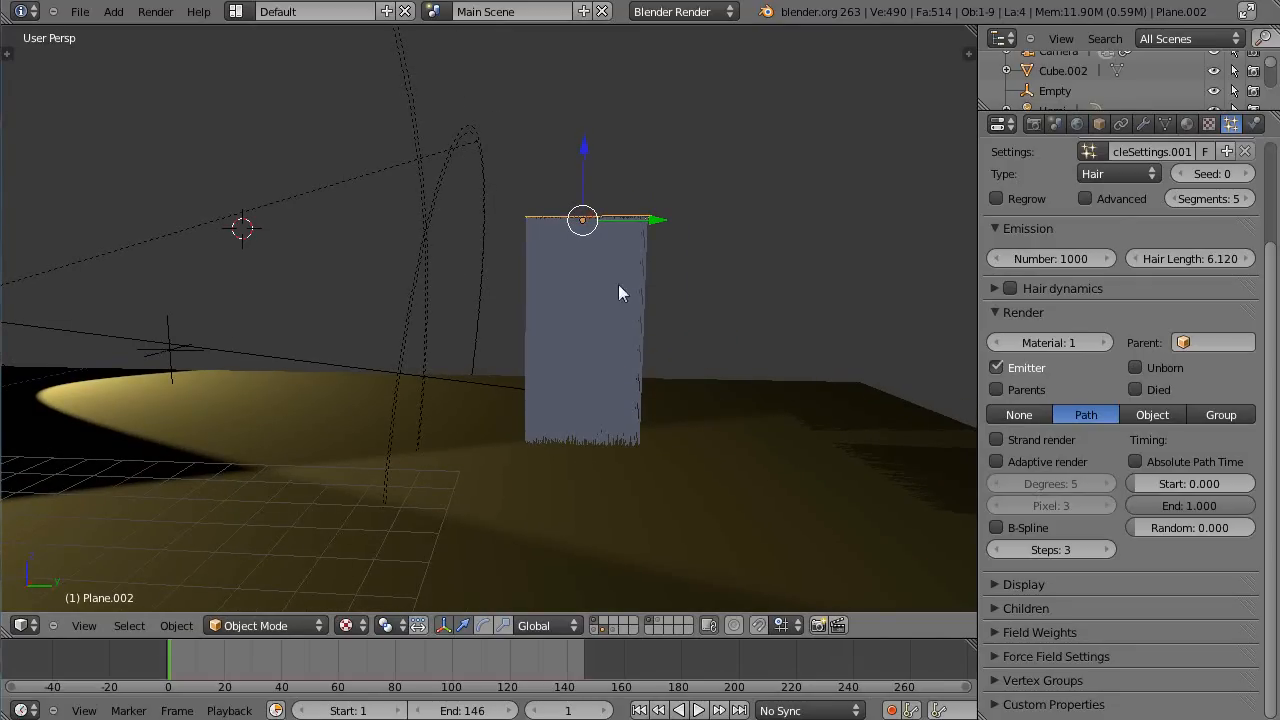
left_click_drag(651, 223, 455, 267)
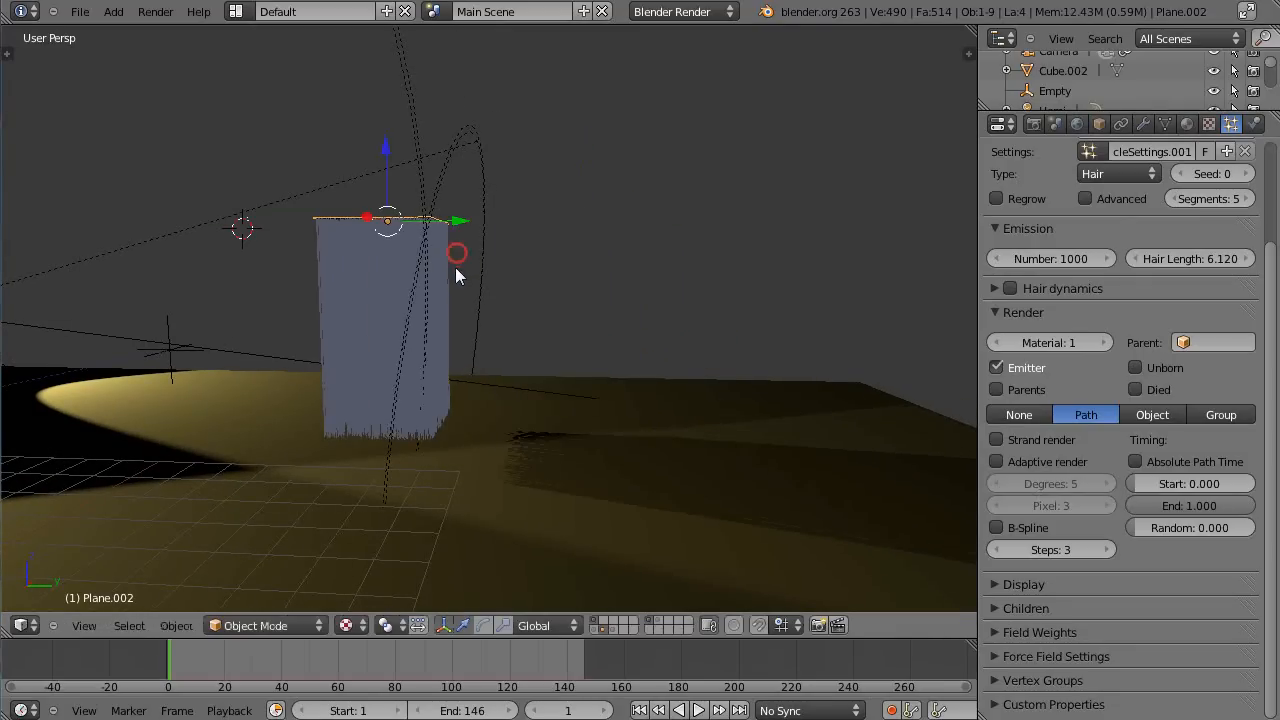
middle_click_drag(456, 280, 629, 338)
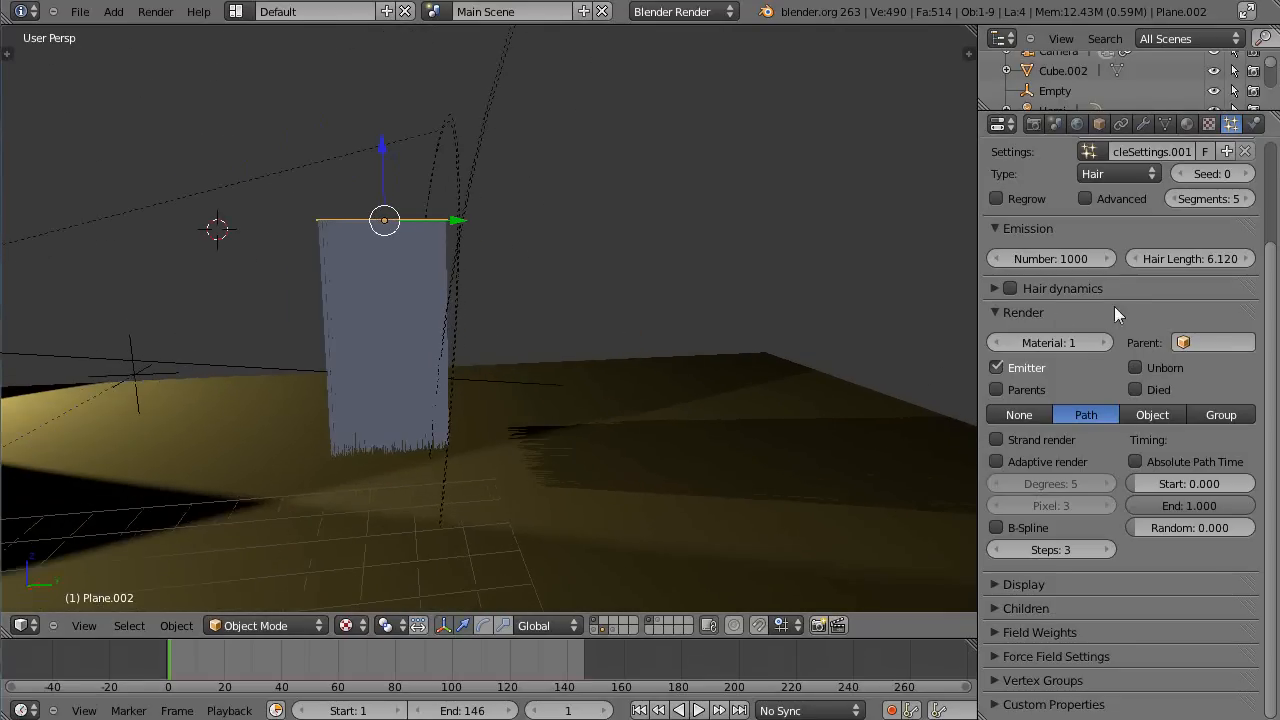
- Turn on the Advanced hair options and look through the emission, velocity, physics and render settings
left_click(1085, 198)
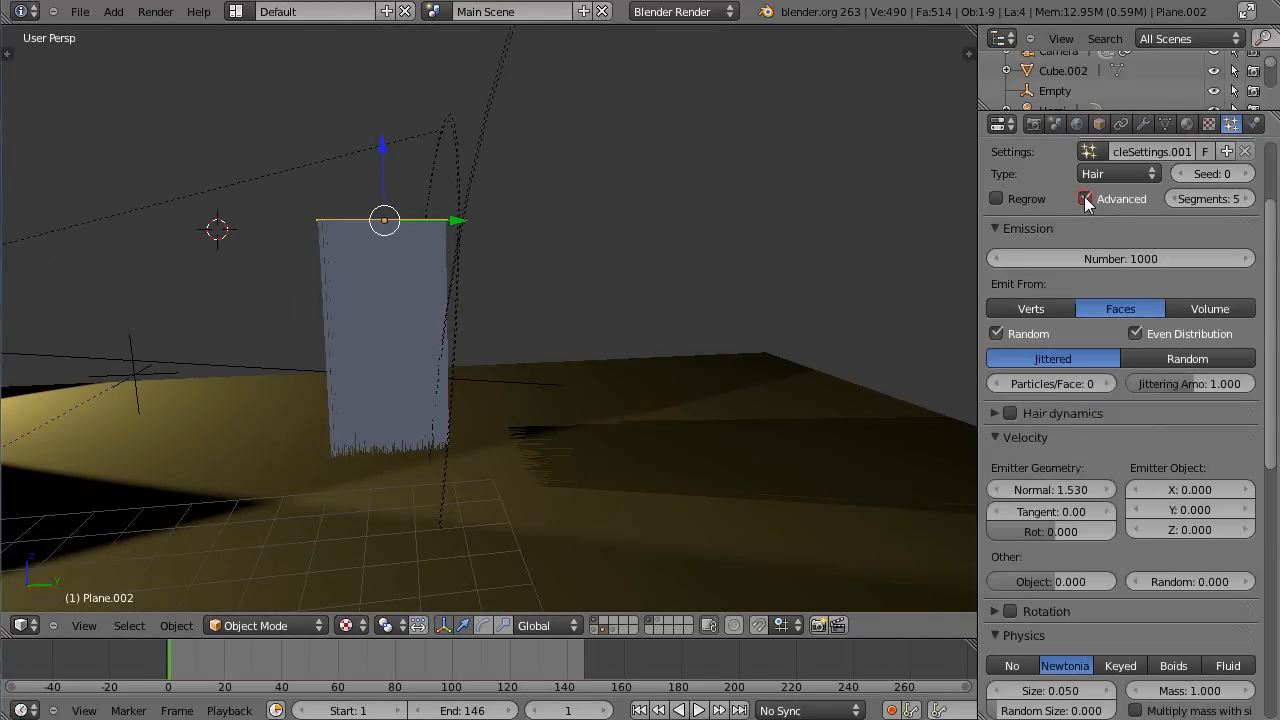
scroll(1055, 330, "down", 4)
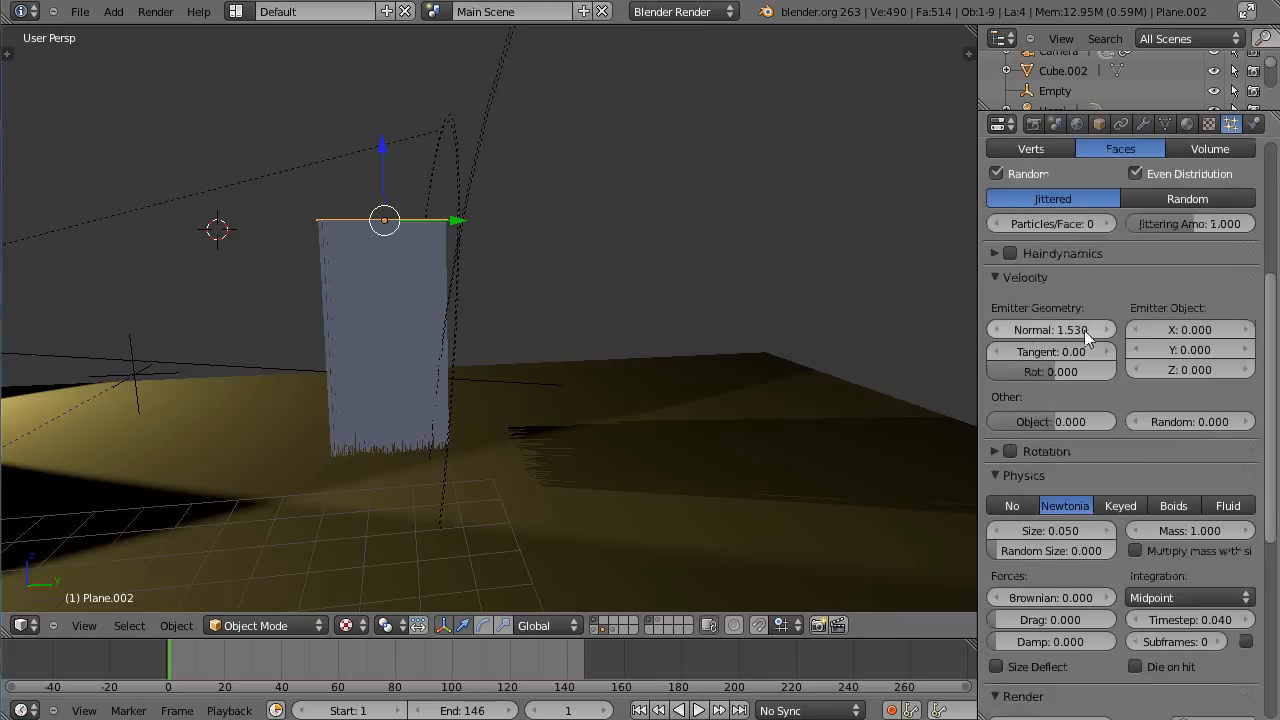
scroll(1097, 331, "up", 7)
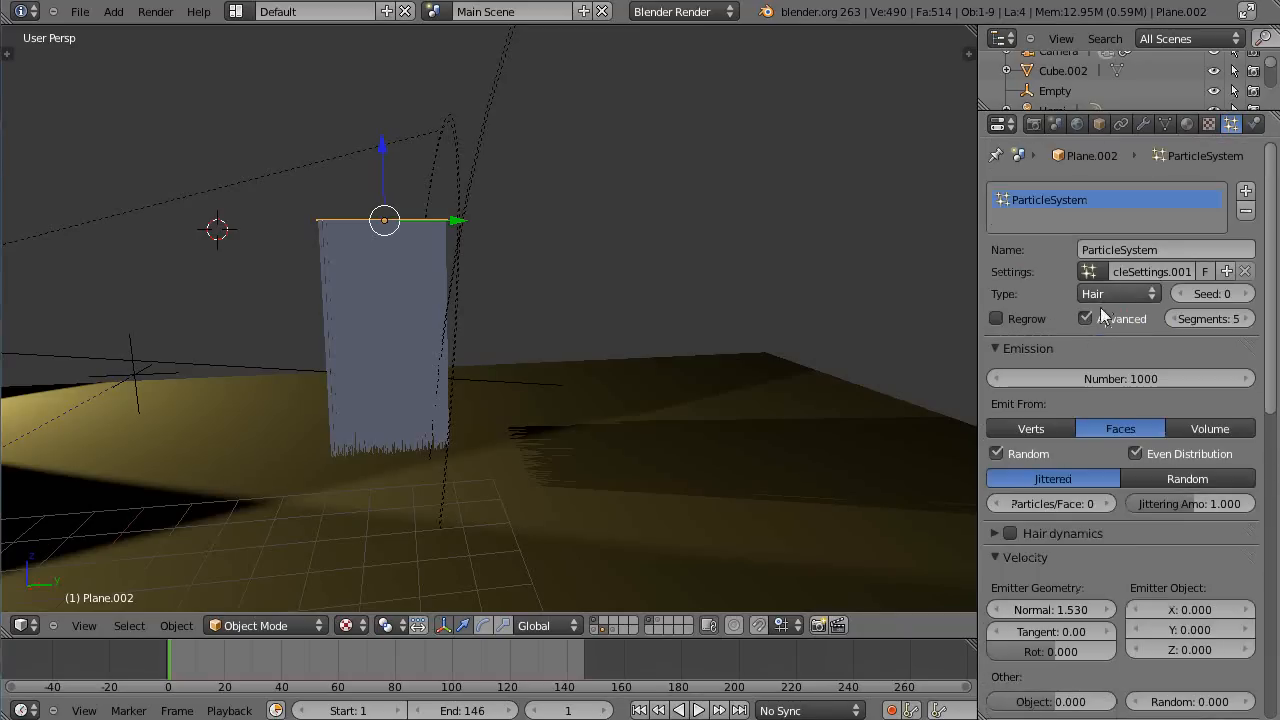
scroll(1060, 585, "down", 4)
scroll(1066, 489, "down", 3)
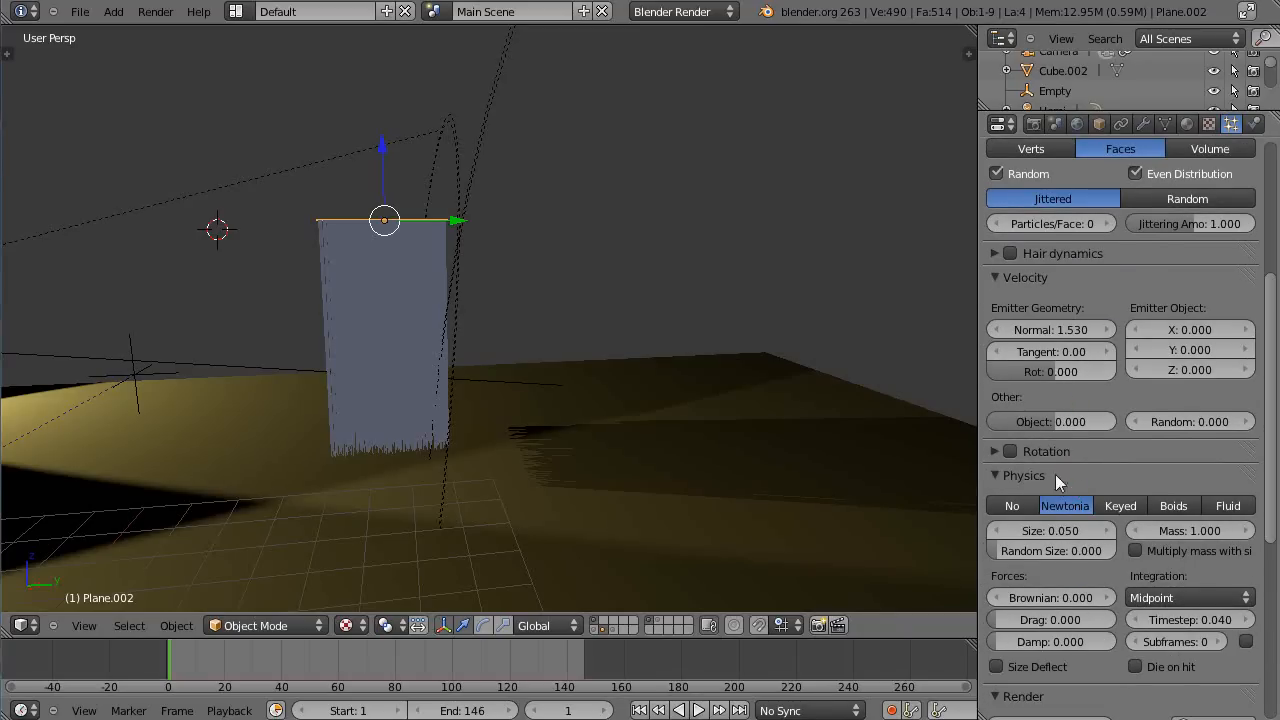
scroll(1050, 540, "down", 7)
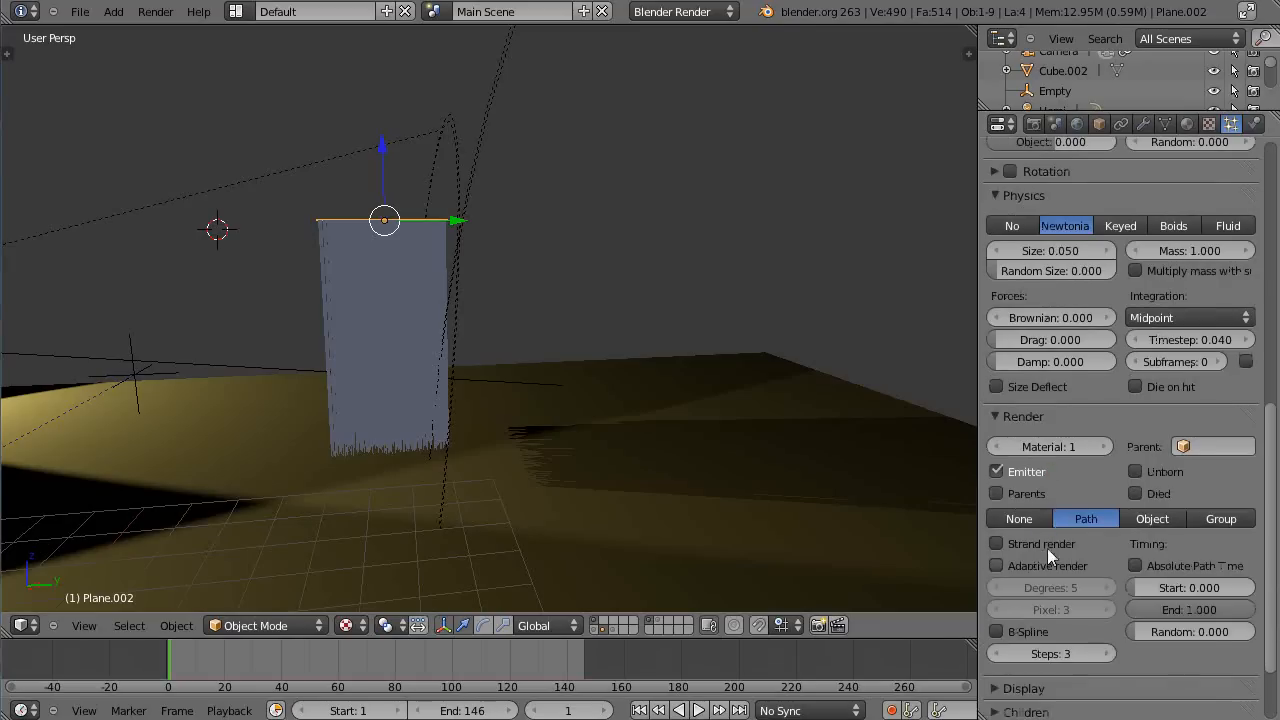
scroll(1050, 545, "up", 5)
scroll(1058, 538, "up", 5)
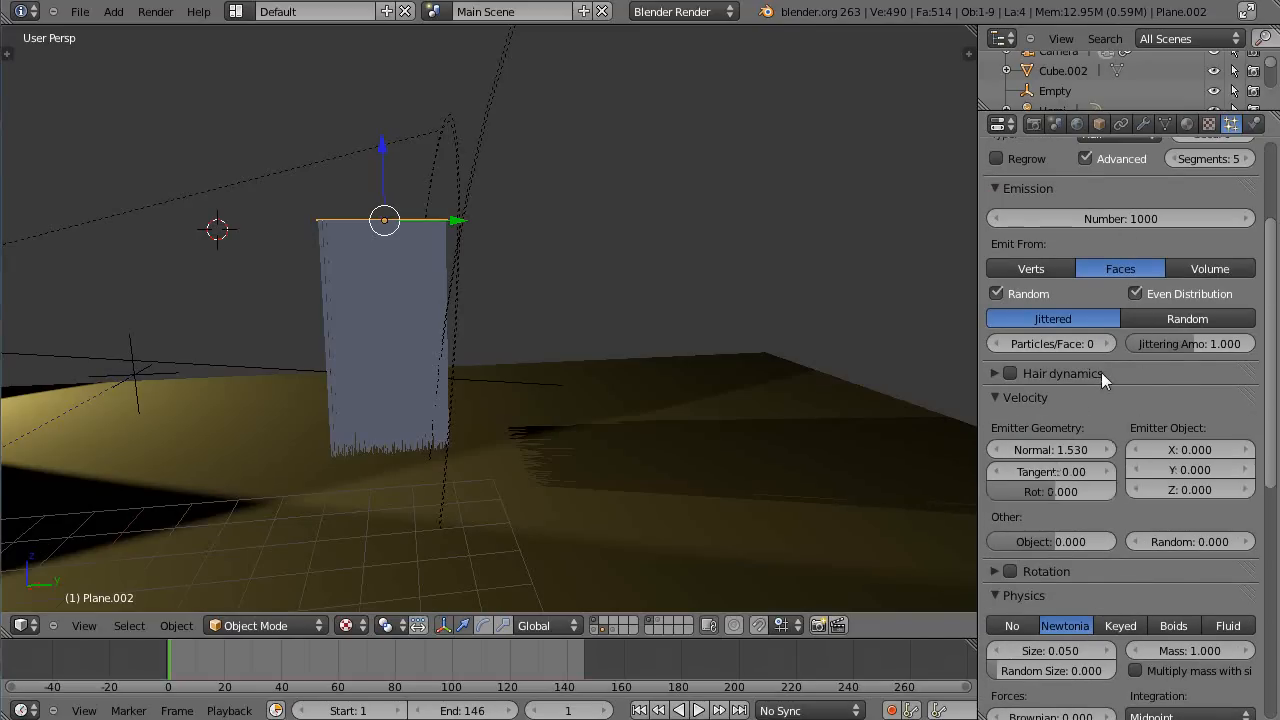
- Enable Hair dynamics for the particle system and expand its settings
scroll(1108, 359, "down", 4)
left_click(1010, 213)
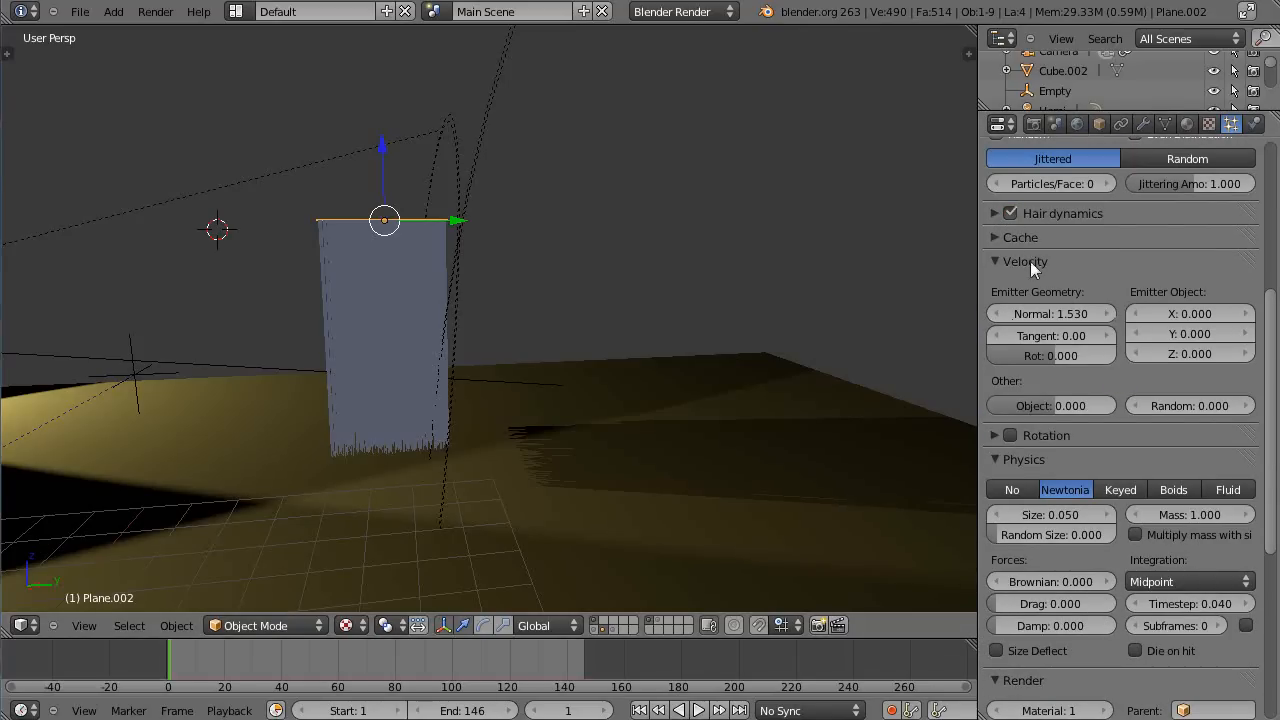
left_click(994, 213)
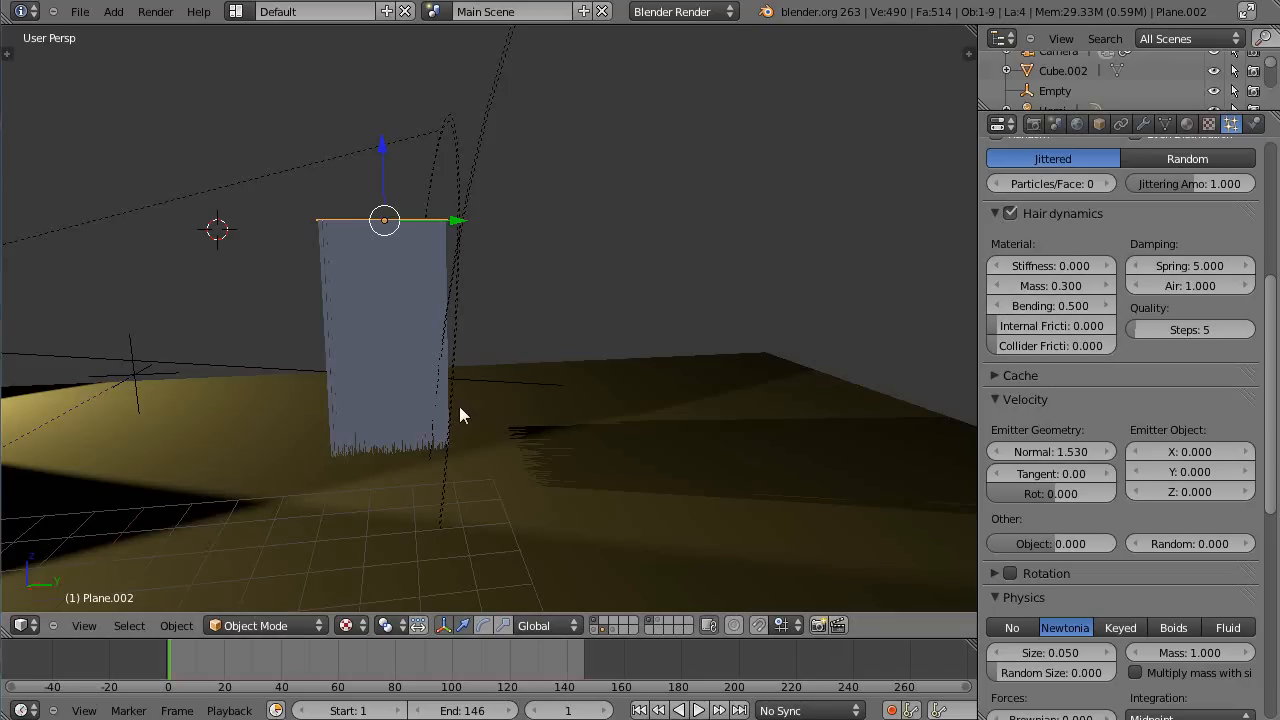
- Play the animation while moving the plane along the Y axis to test the hair dynamics, and stop playback
scroll(459, 406, "up", 2)
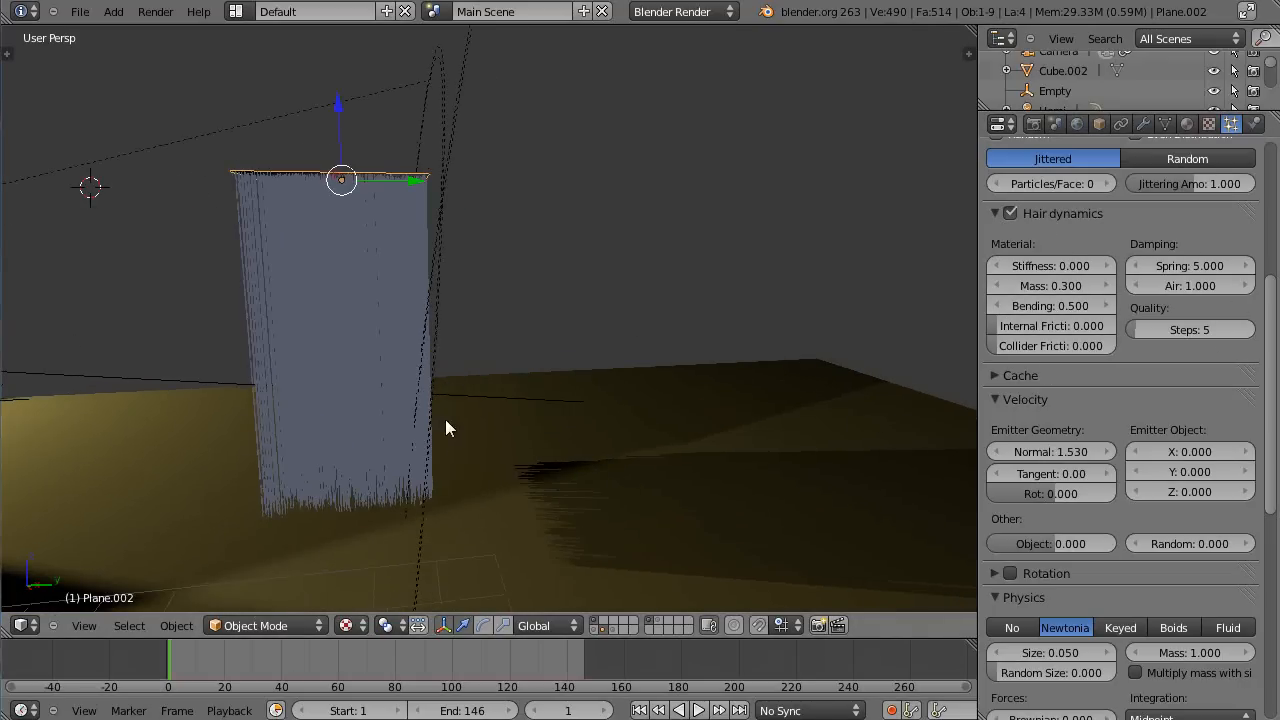
middle_click_drag(376, 402, 514, 405)
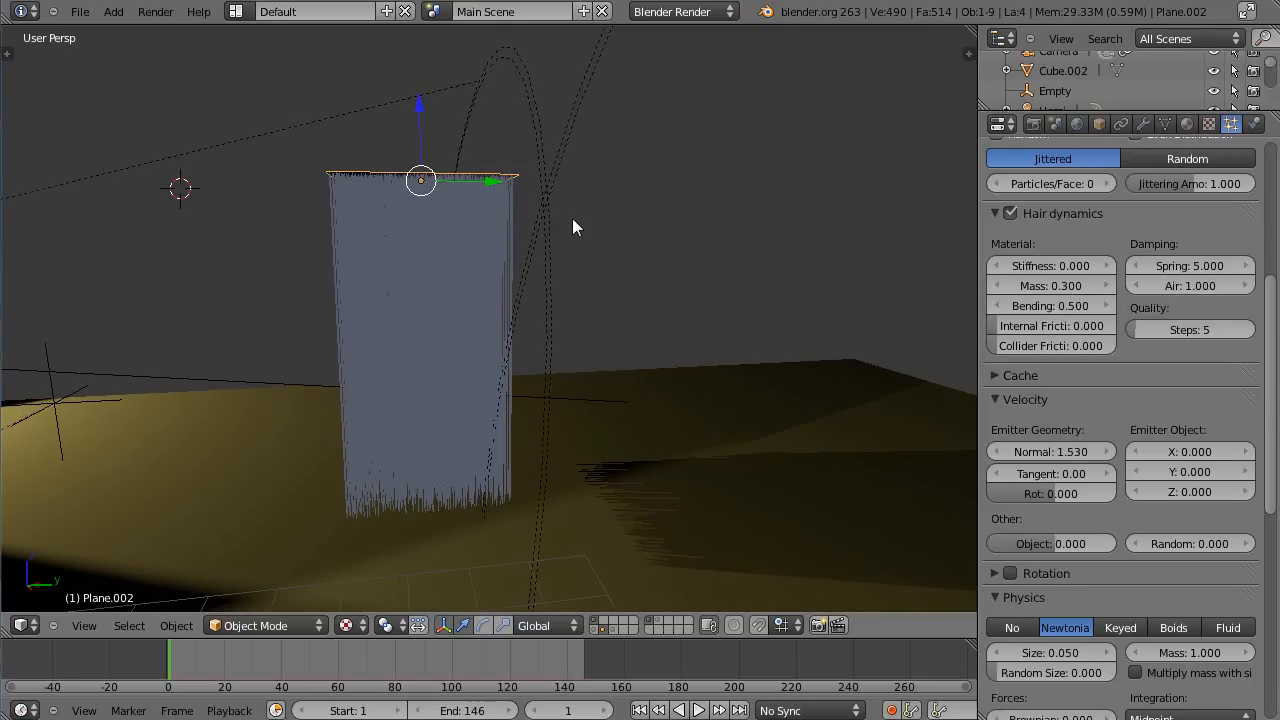
key("alt+a")
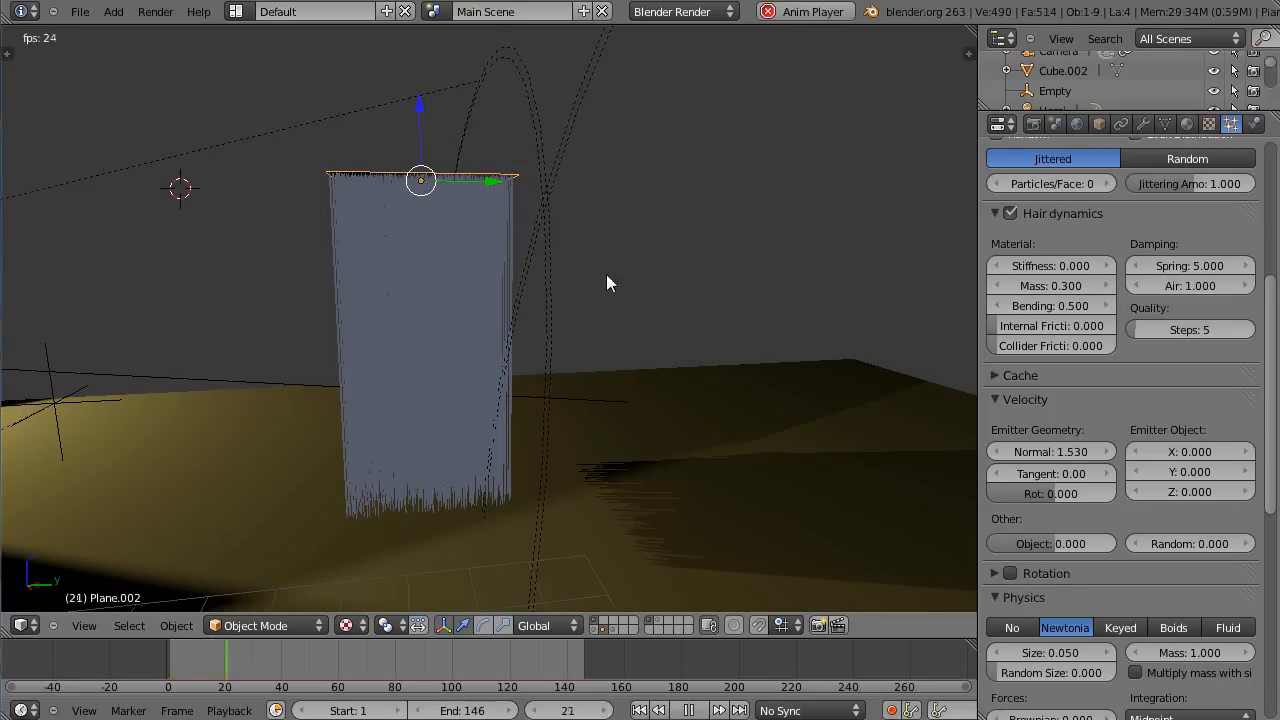
left_click_drag(490, 186, 520, 270)
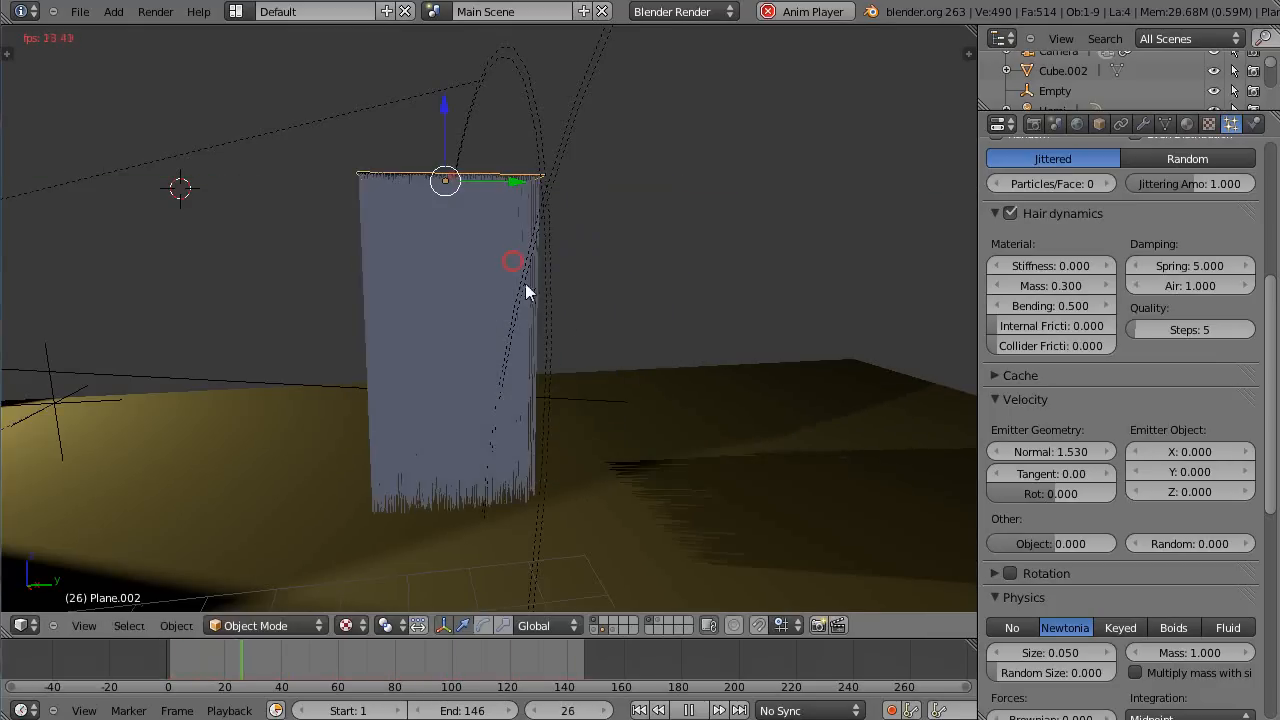
mouse_move(525, 283)
middle_mouse_down()
mouse_move(571, 345)
mouse_move(508, 347)
mouse_move(554, 366)
mouse_move(526, 289)
mouse_move(537, 366)
mouse_move(526, 340)
mouse_move(548, 380)
mouse_move(523, 271)
middle_mouse_up()
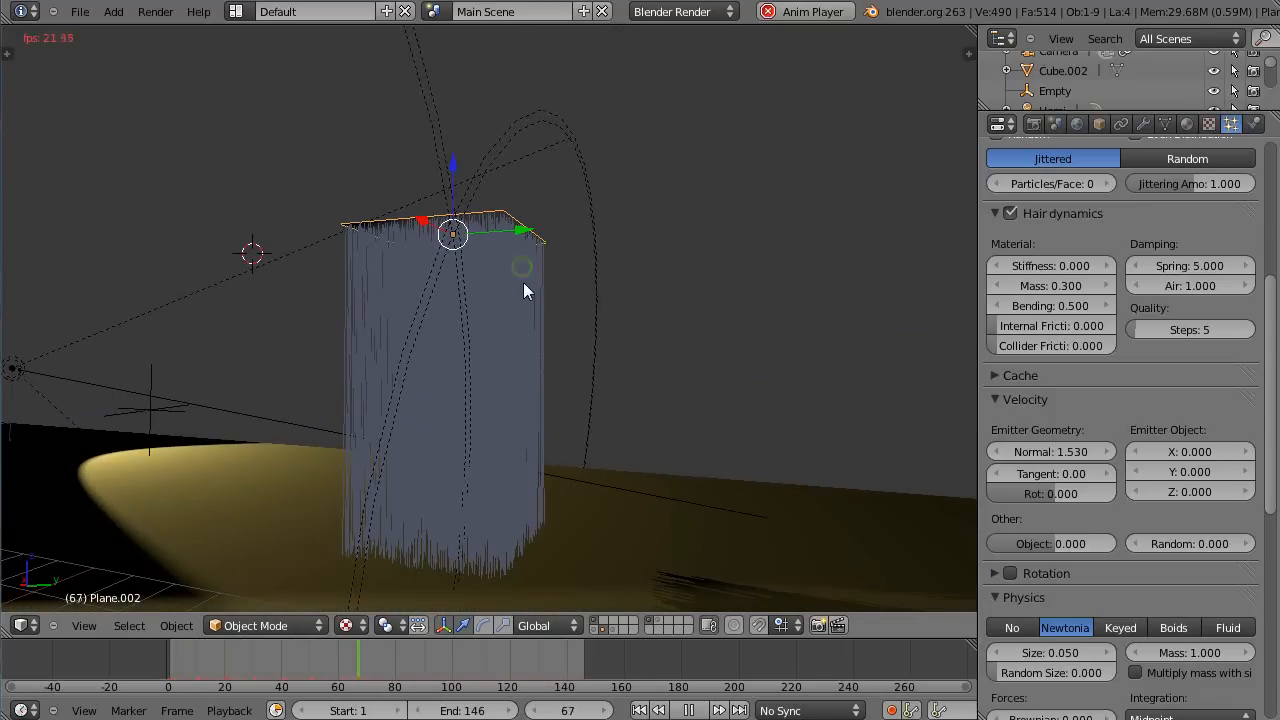
left_click_drag(523, 237, 560, 425)
key("Escape")
- Set the Normal emitter velocity to 2.110 and raise the plane along the Z axis
scroll(1168, 283, "up", 4)
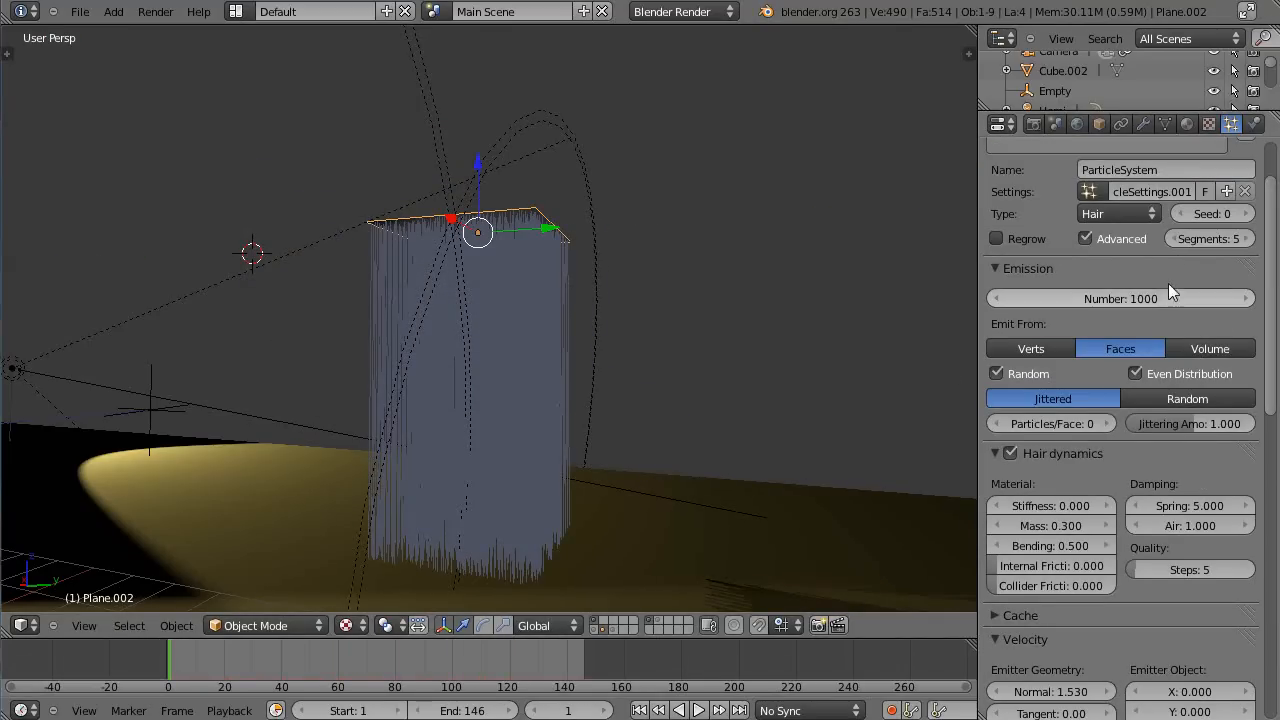
scroll(1150, 300, "down", 5)
left_click_drag(1036, 414, 1002, 426)
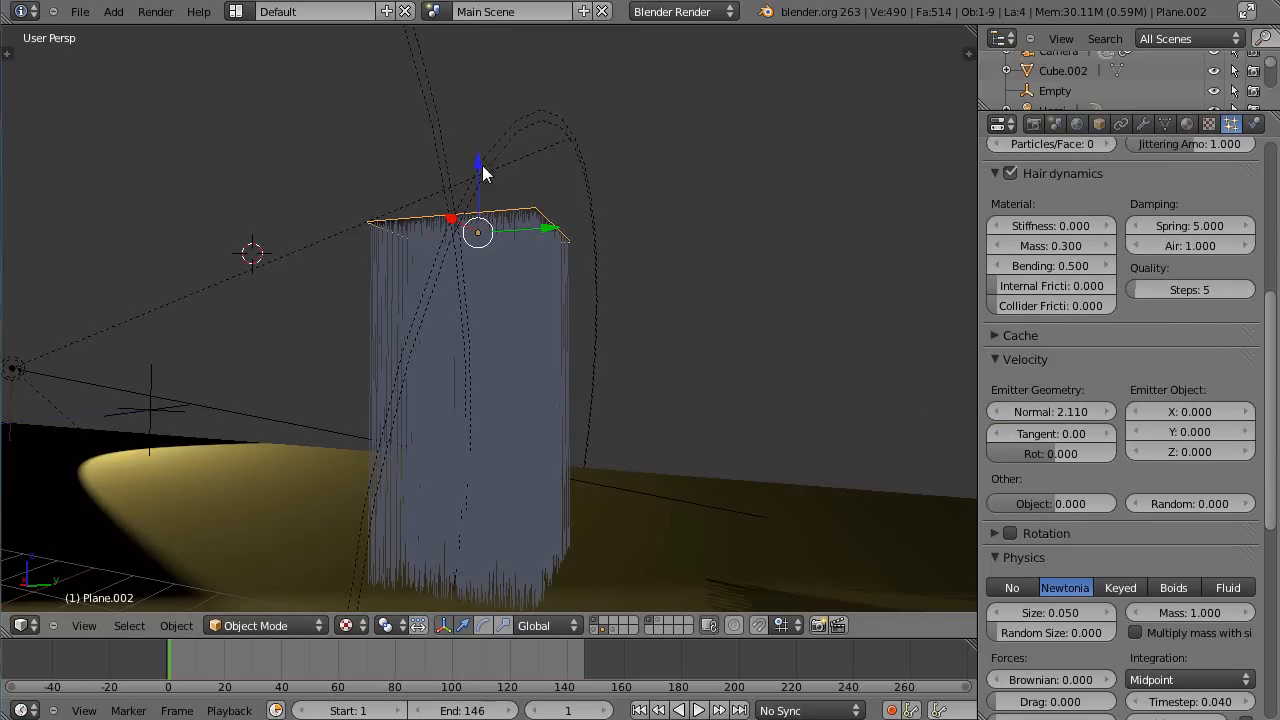
left_click_drag(483, 174, 492, 65)
- Switch the Advanced hair options off to compare the basic settings, and re-enable them
scroll(1113, 258, "down", 3)
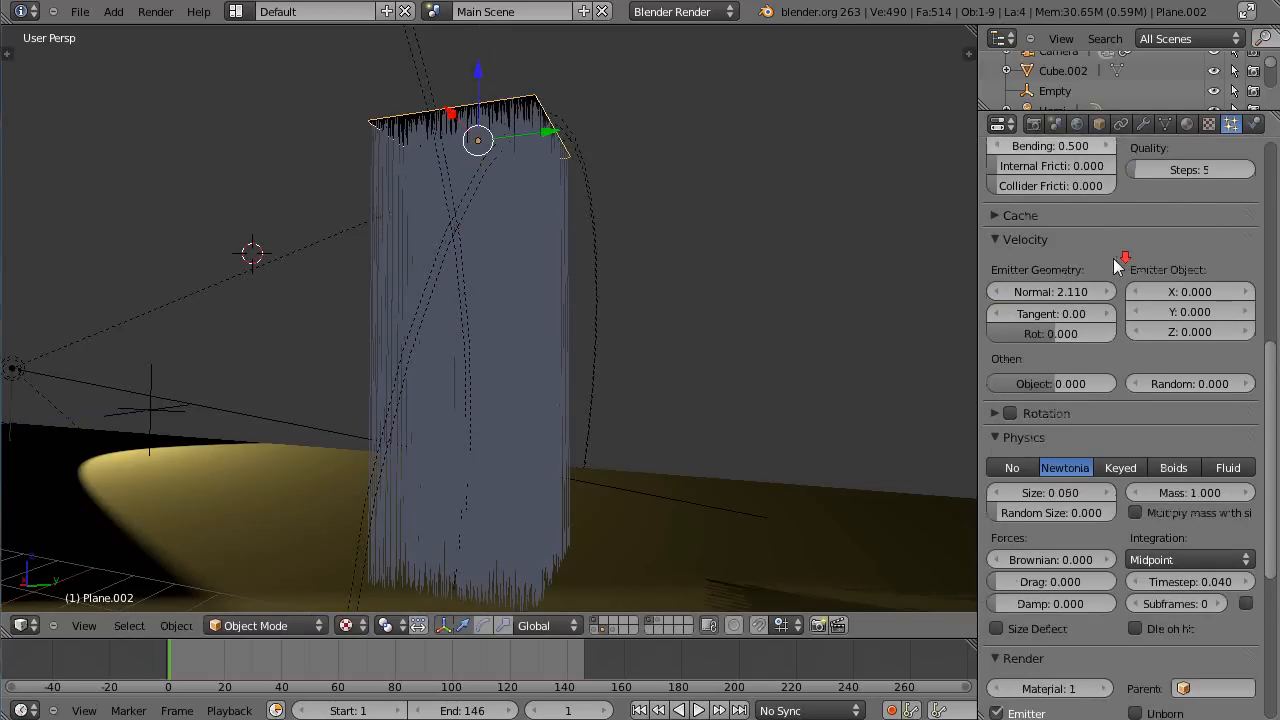
scroll(1113, 258, "up", 8)
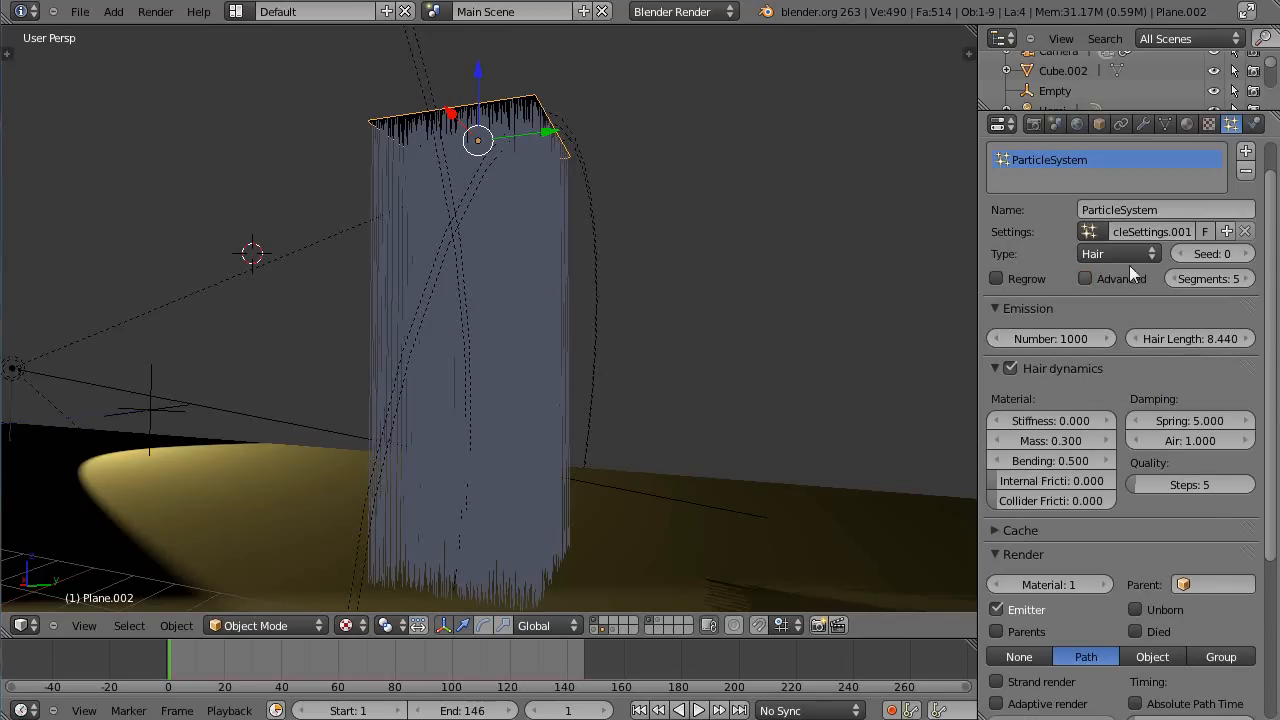
left_click(1086, 279)
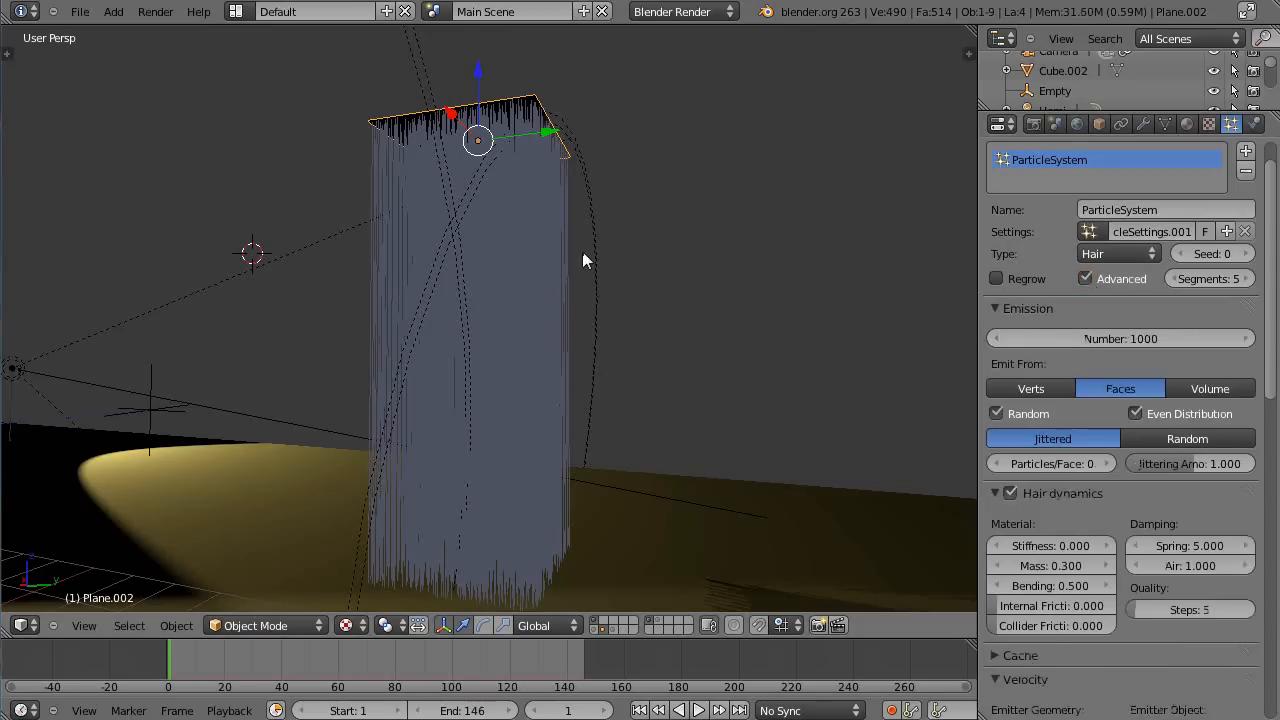
middle_click_drag(528, 214, 493, 290)
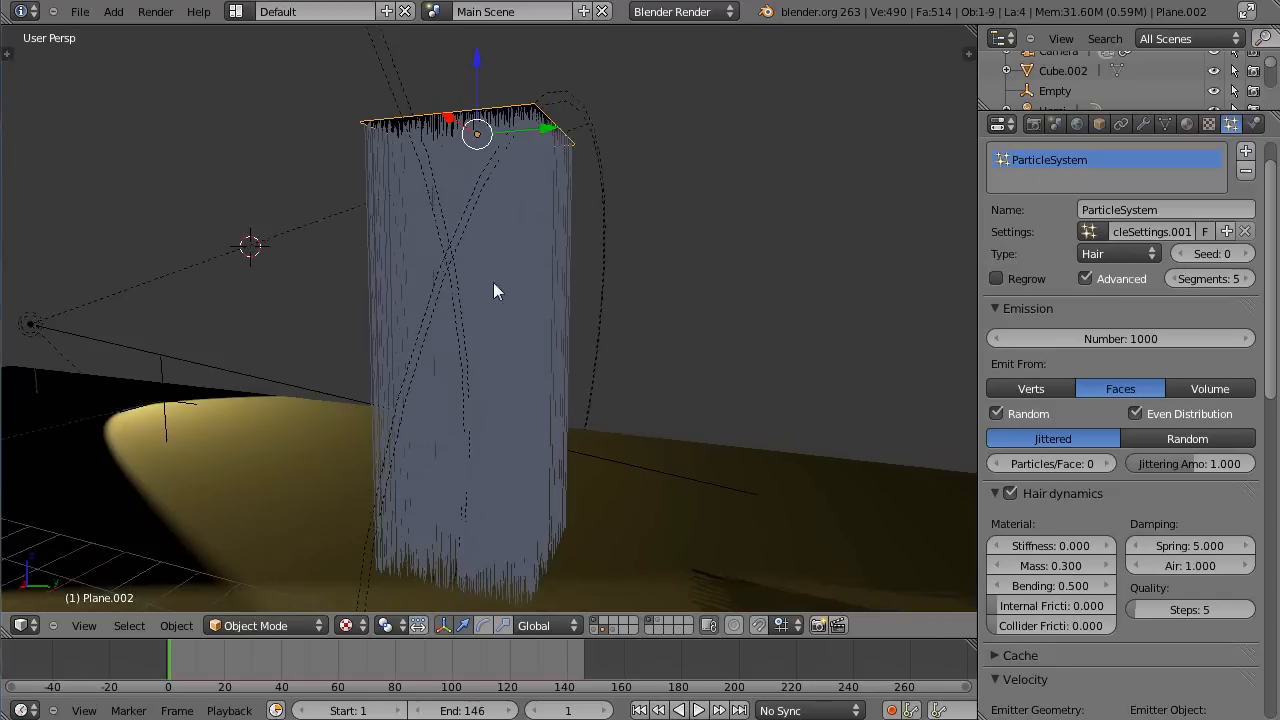
- Set the animation's end frame to 163 and insert a Rotation keyframe for the plane at frame 1
left_click_drag(469, 712, 486, 712)
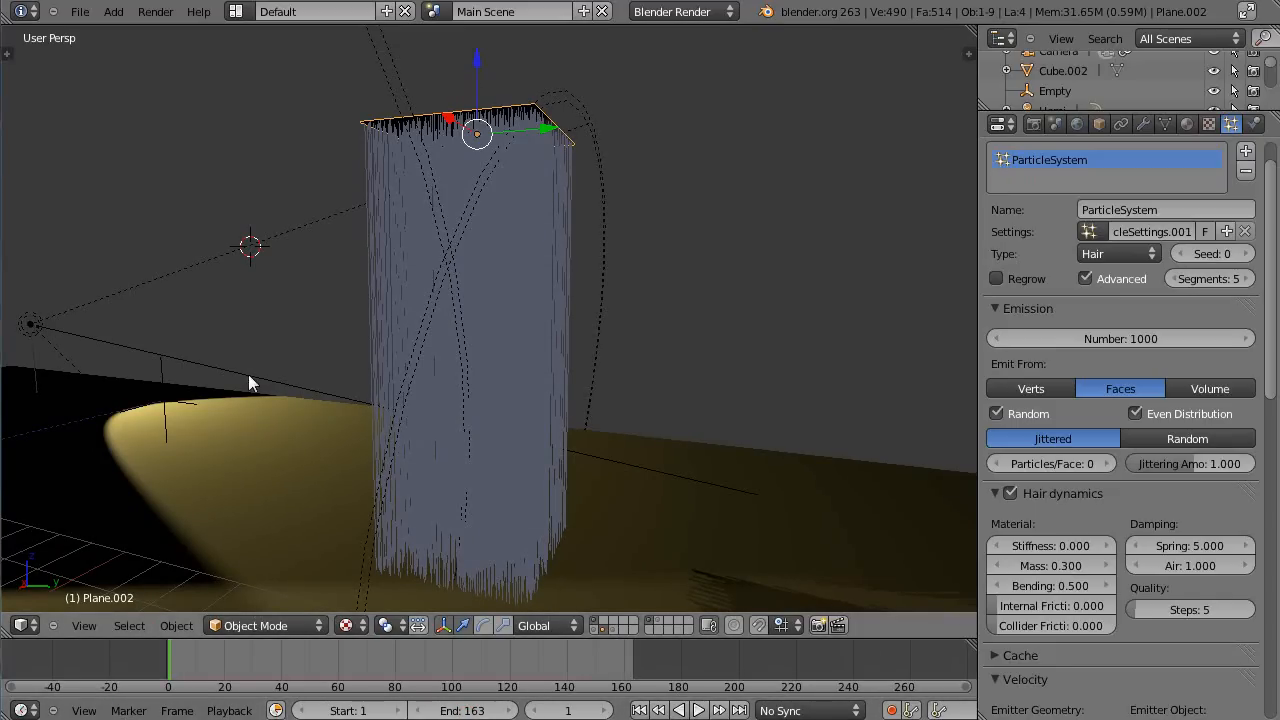
key("i")
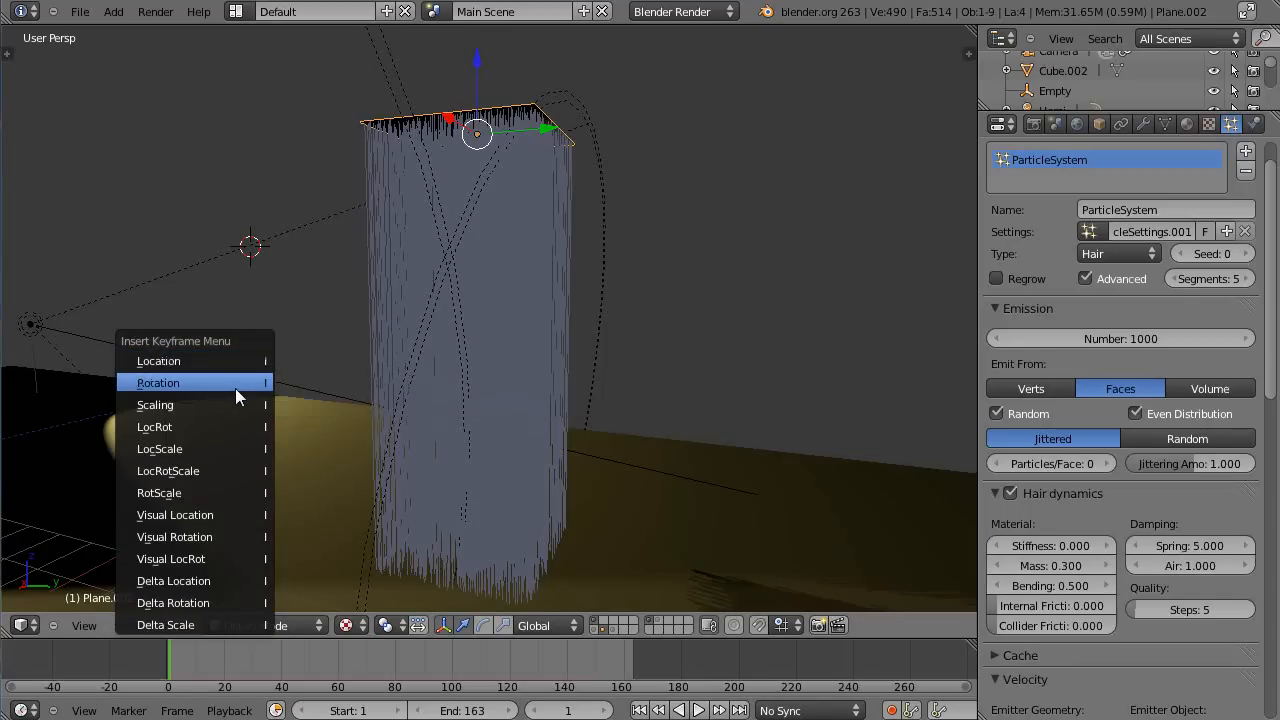
left_click(235, 388)
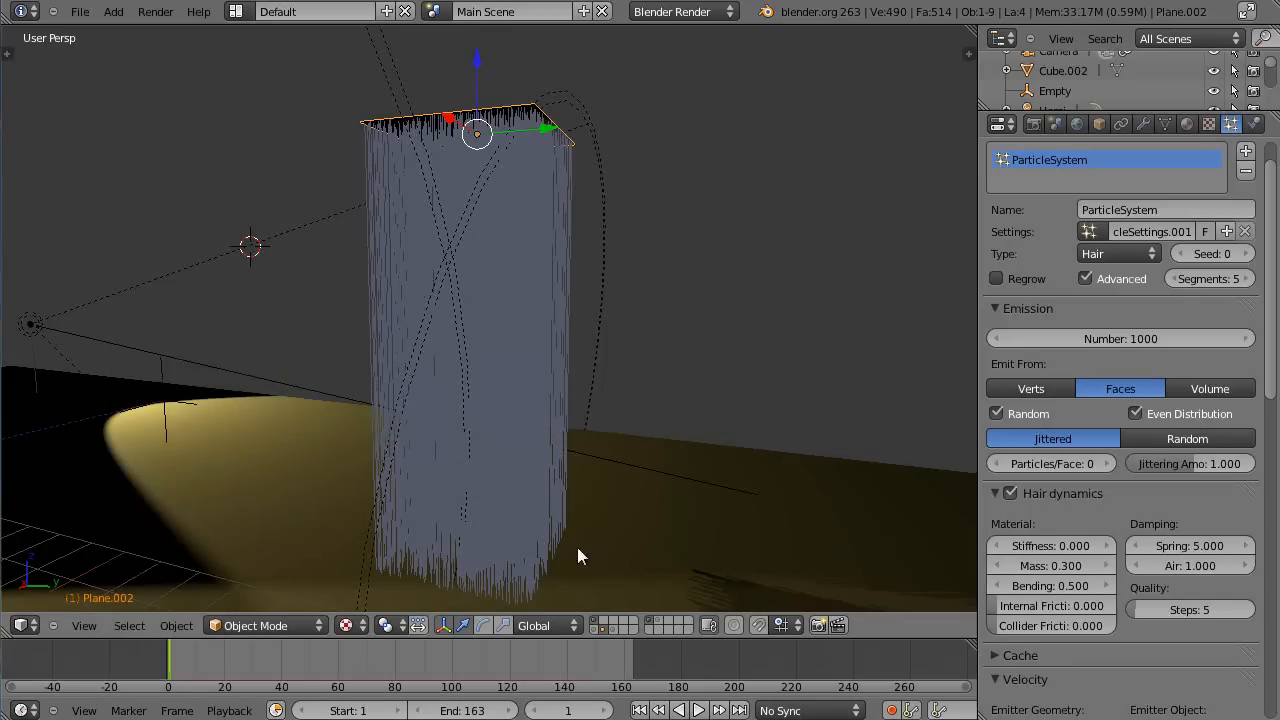
- At frame 156, rotate the plane more than a full turn around the global Z axis and insert a Rotation keyframe
left_click(613, 654)
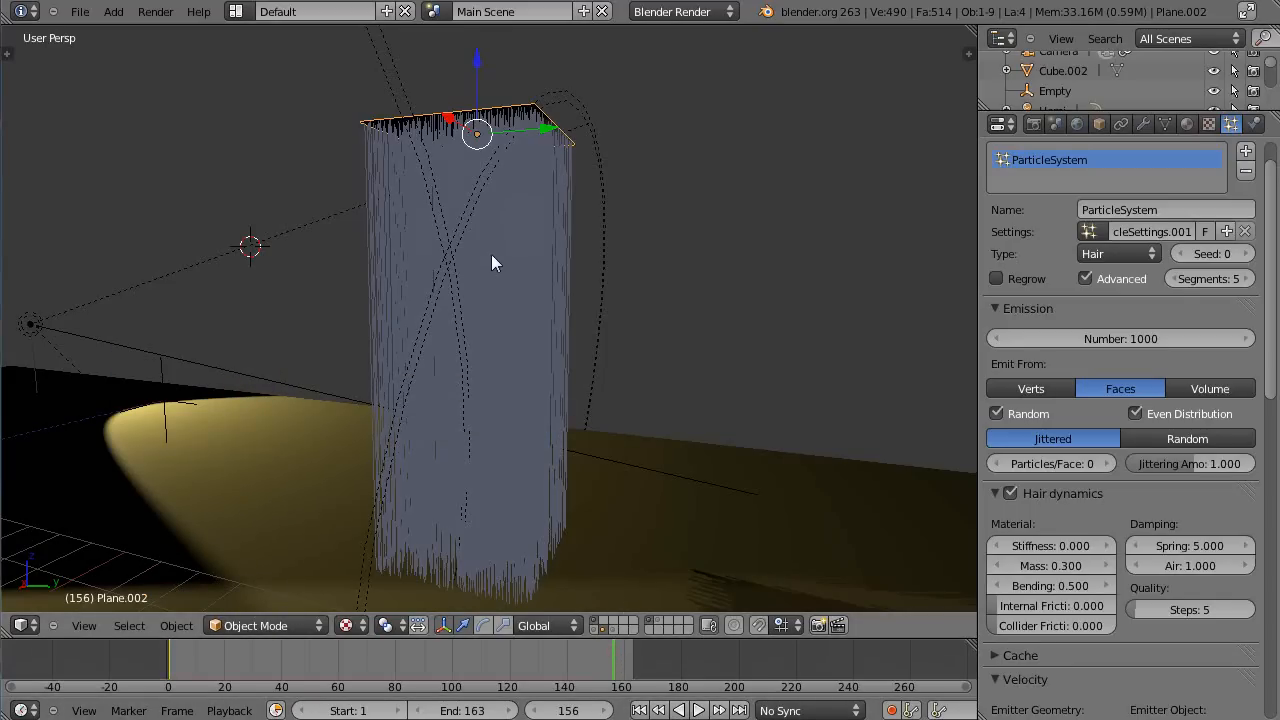
middle_click_drag(491, 263, 496, 400)
key("r")
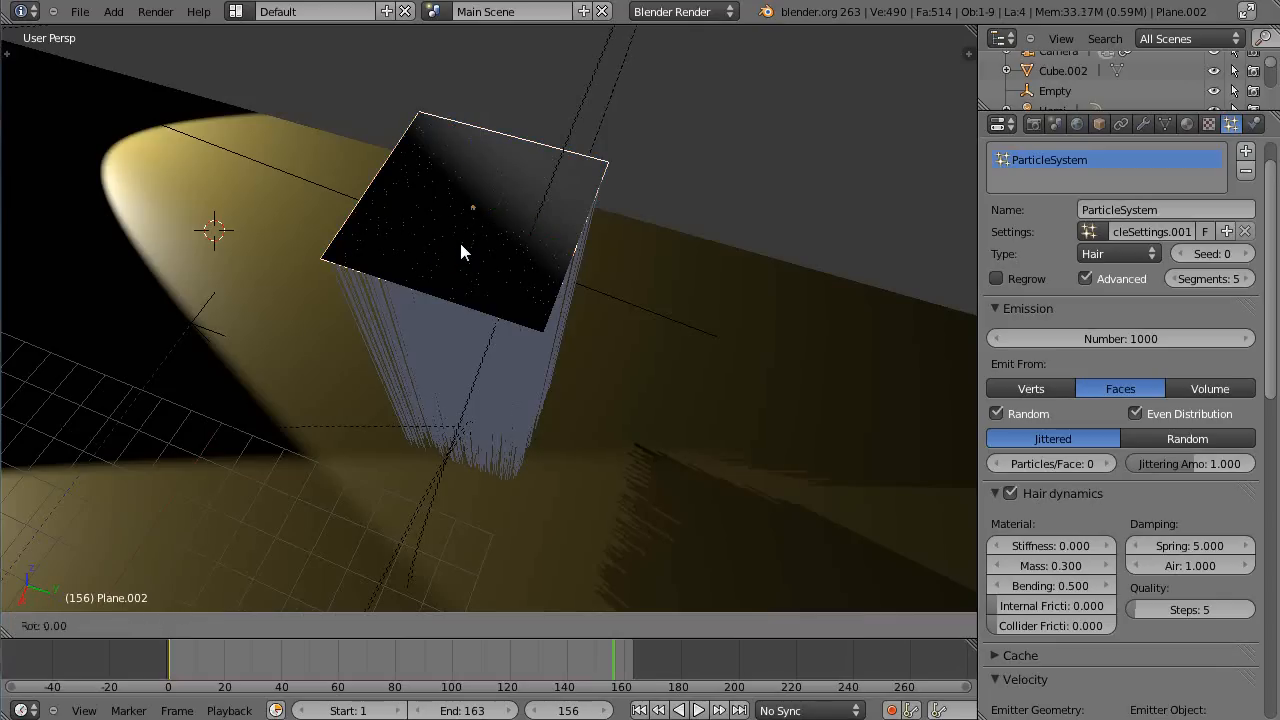
key("z")
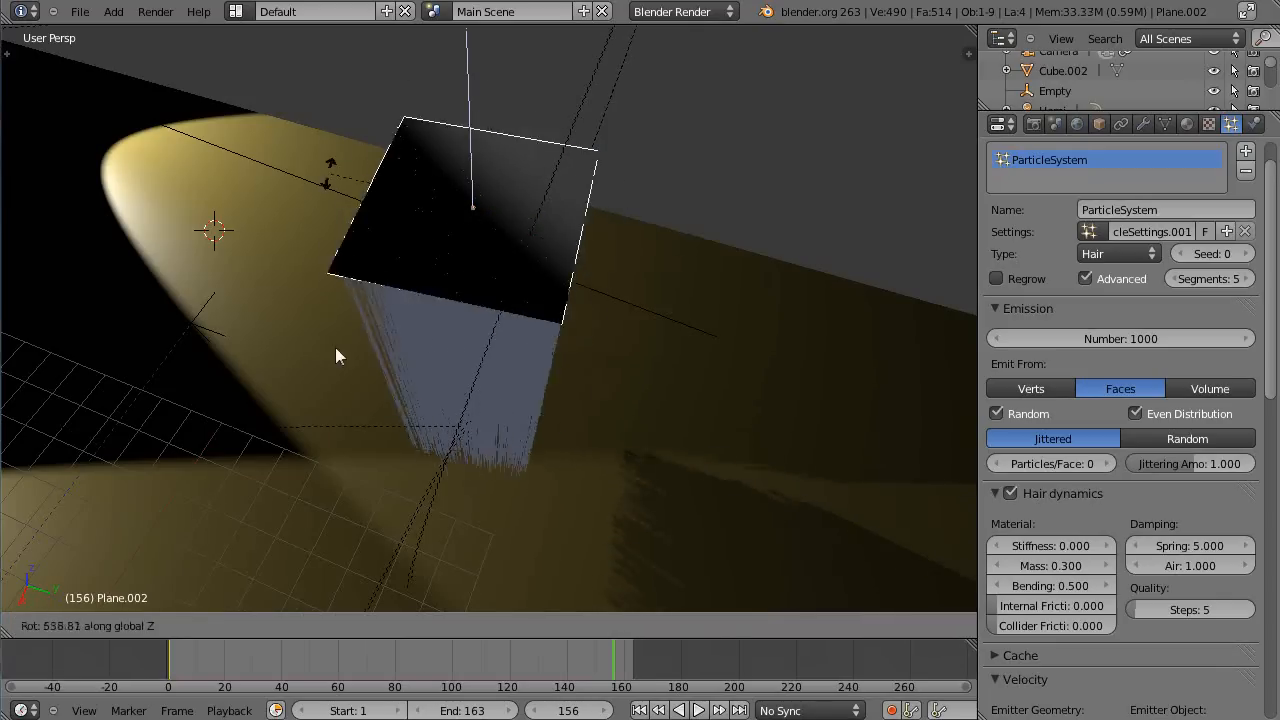
left_click(583, 275)
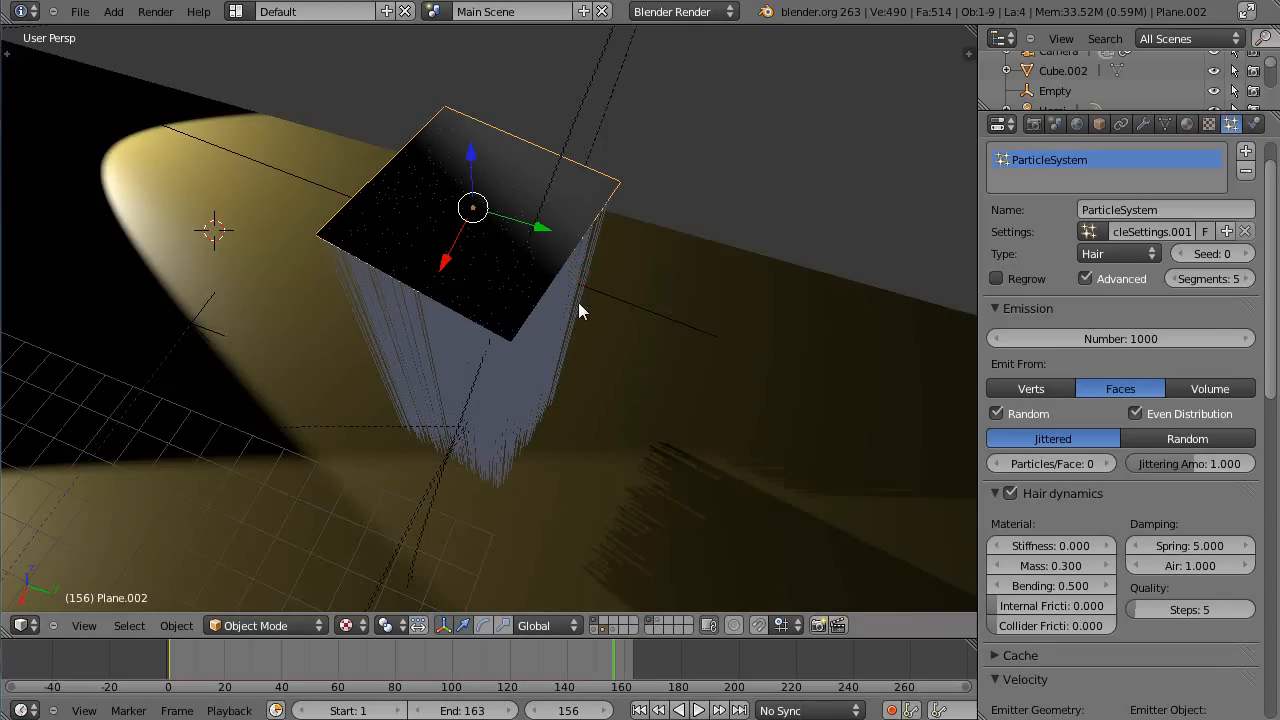
key("i")
left_click(578, 304)
- Play the animation and examine how the hair swings around the spinning plane, close up and from several angles
middle_click_drag(572, 319, 546, 288)
scroll(551, 293, "down", 1)
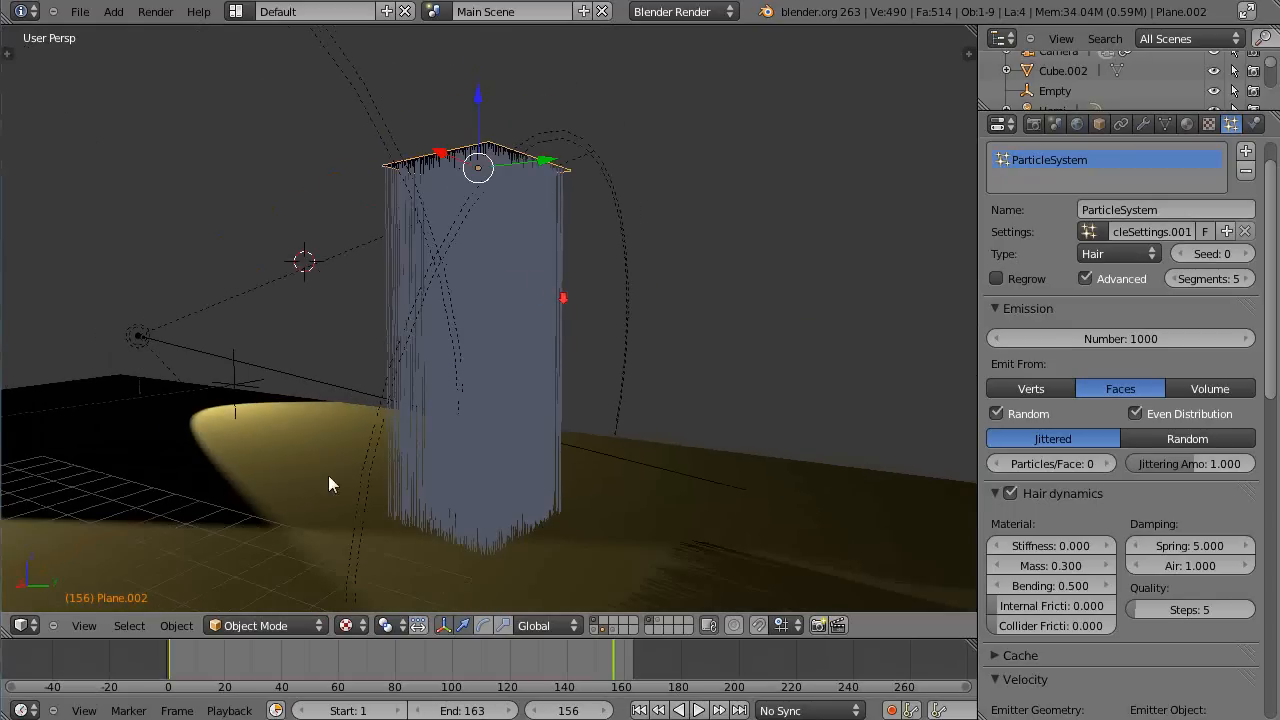
key("alt+a")
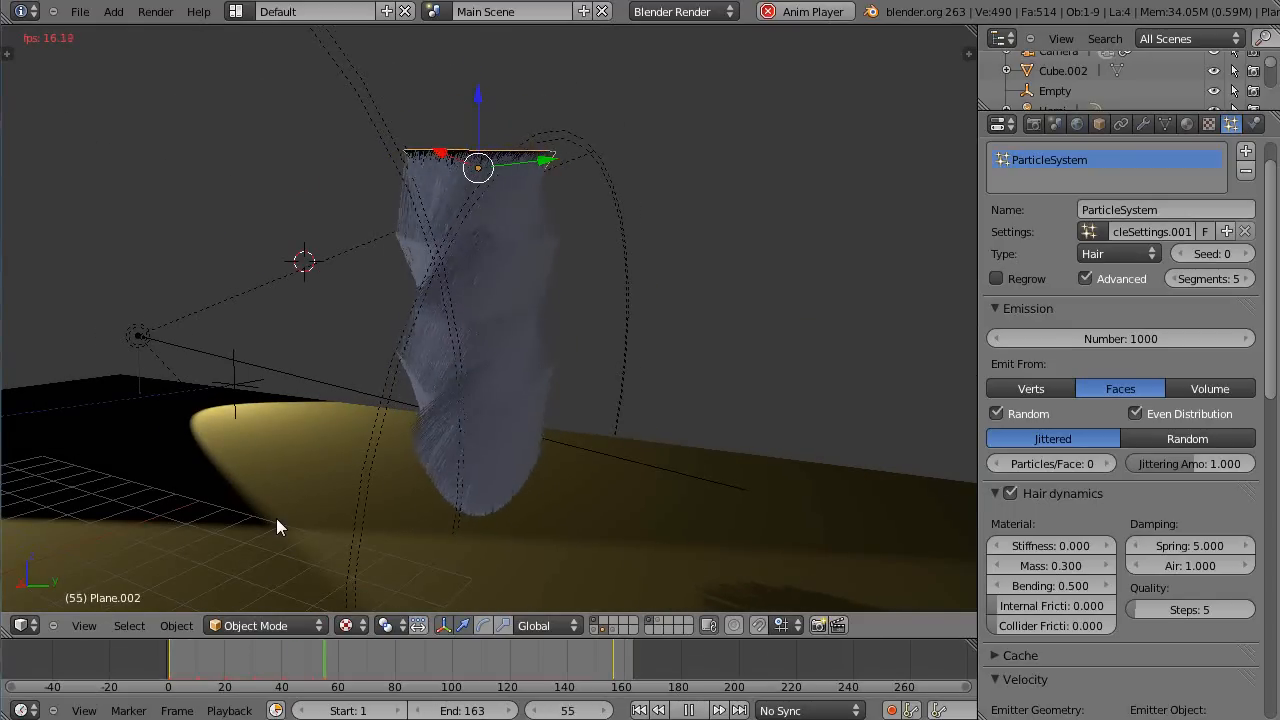
scroll(393, 431, "up", 2)
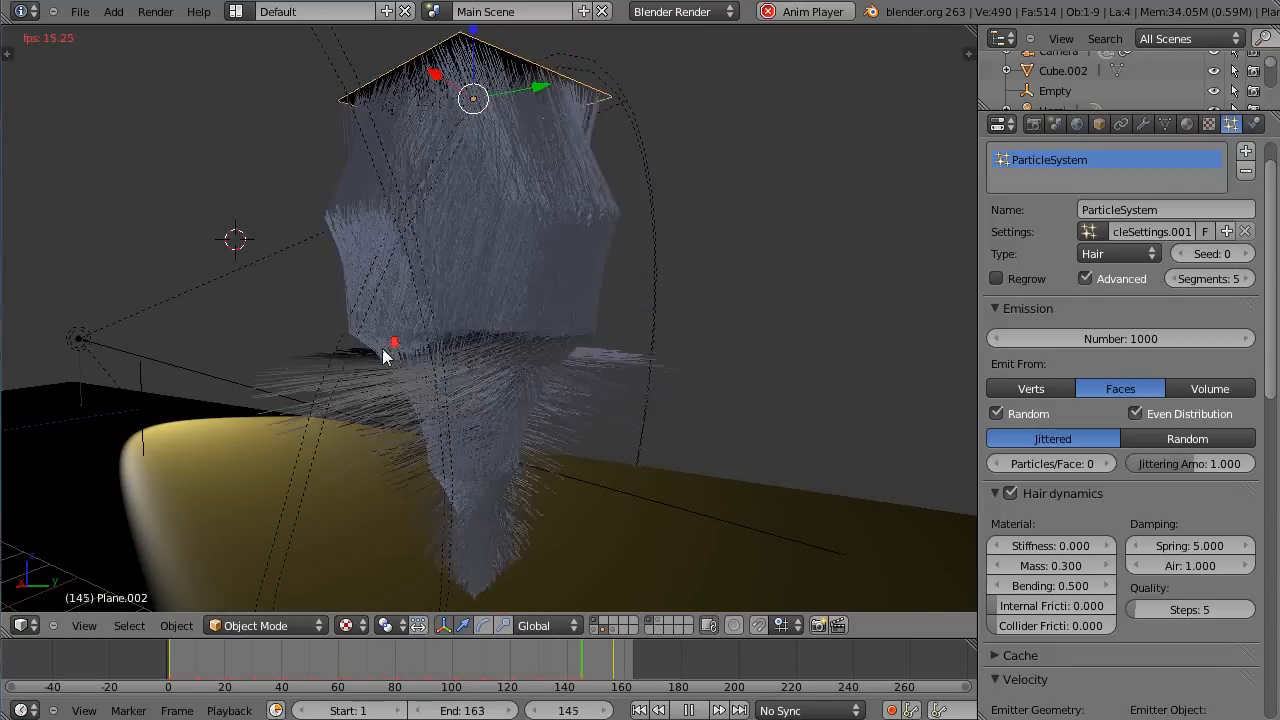
scroll(388, 355, "down", 2)
scroll(380, 356, "up", 3)
scroll(379, 356, "down", 4)
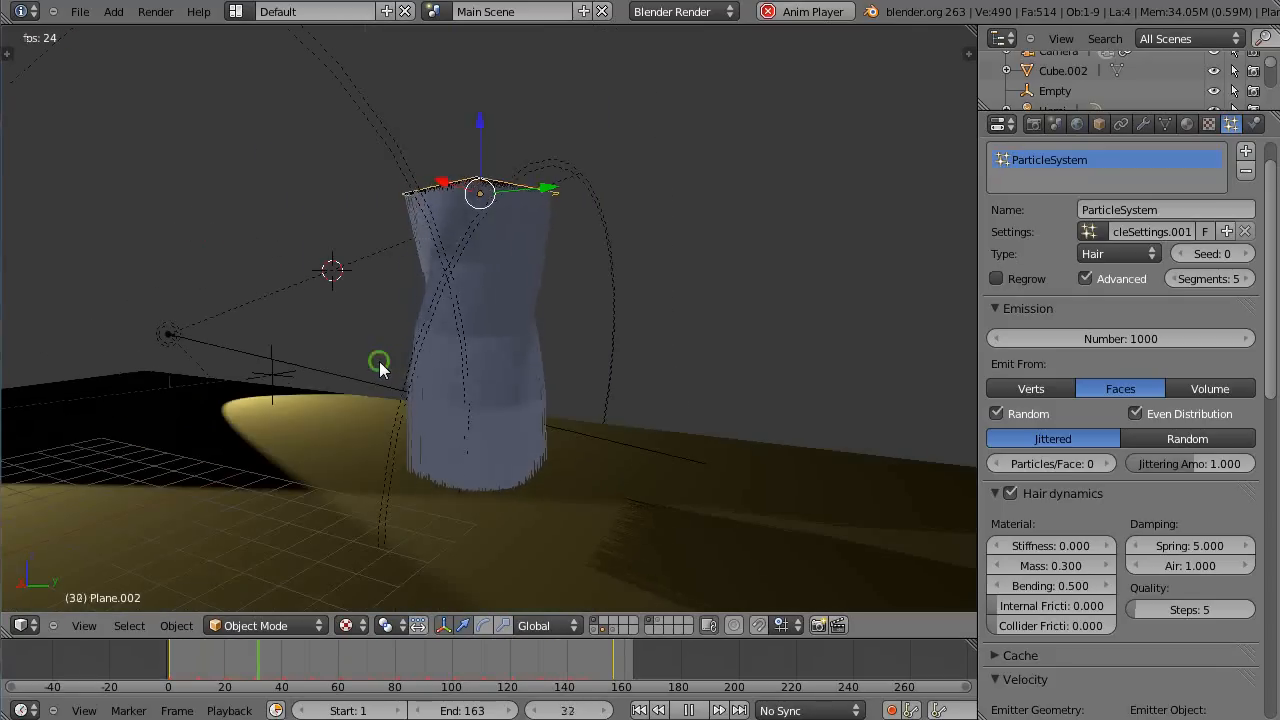
middle_click_drag(379, 357, 422, 389)
scroll(523, 401, "up", 3)
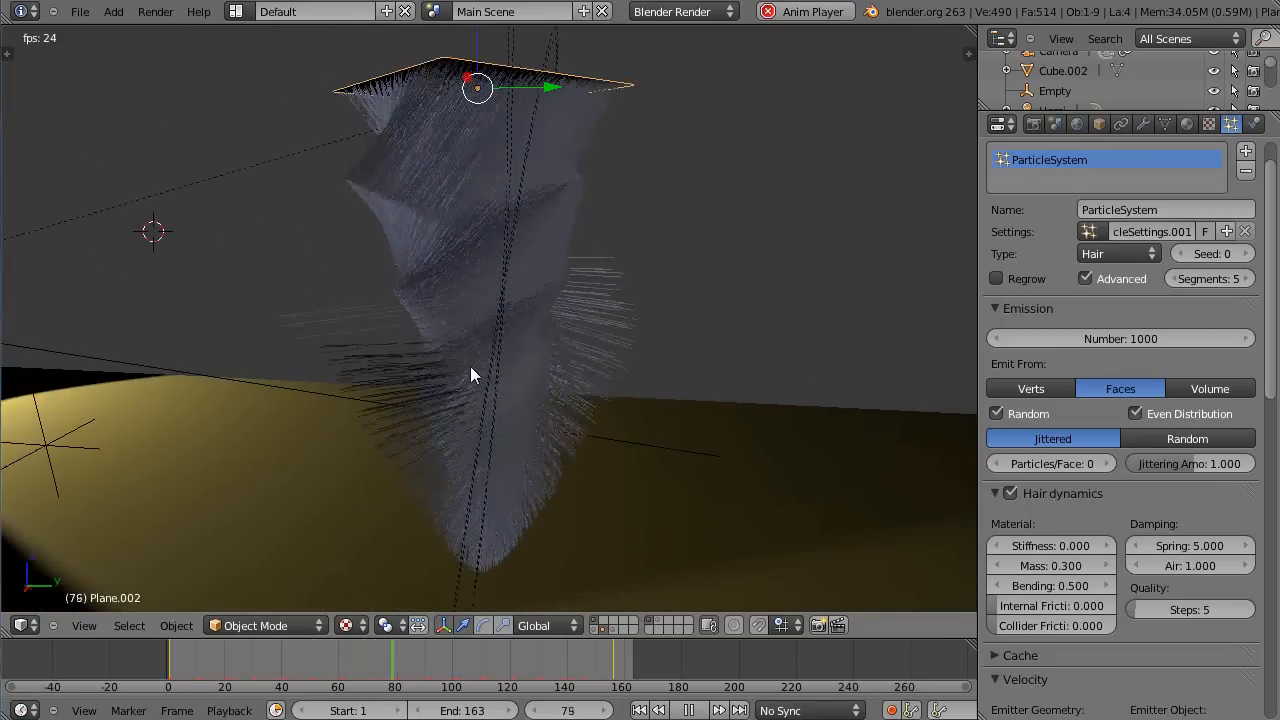
scroll(473, 358, "up", 4)
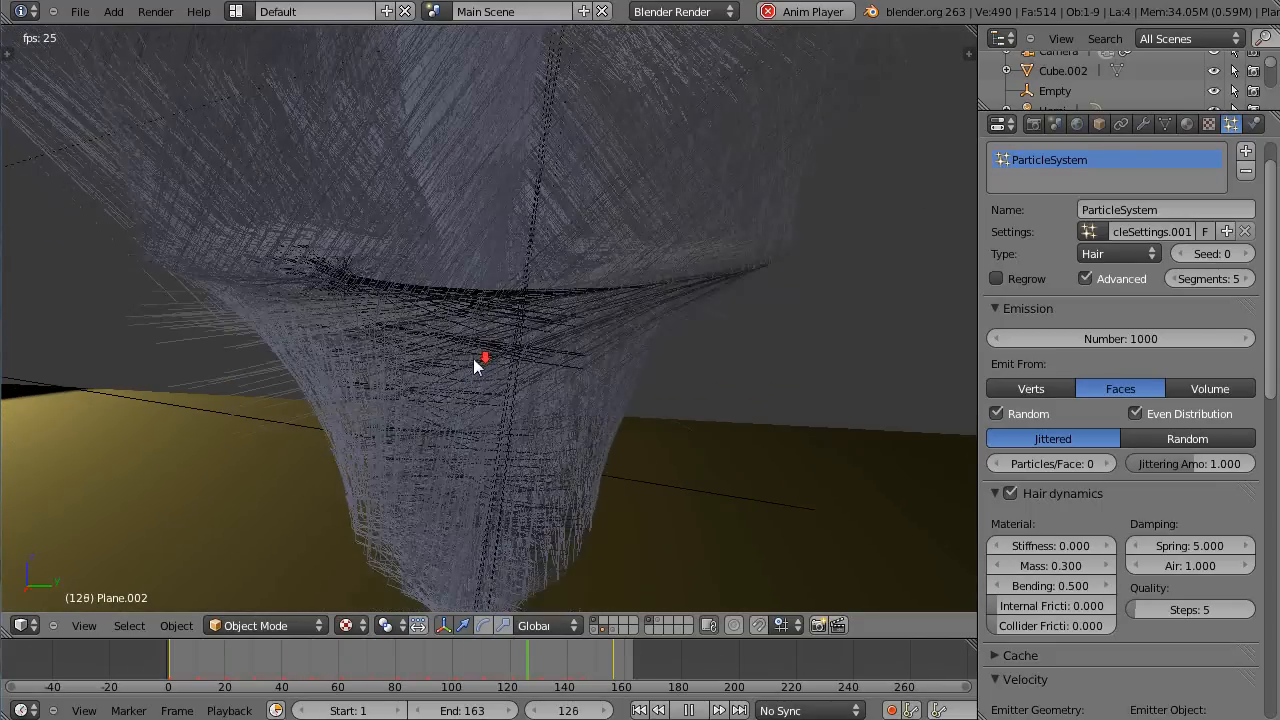
scroll(478, 340, "down", 6)
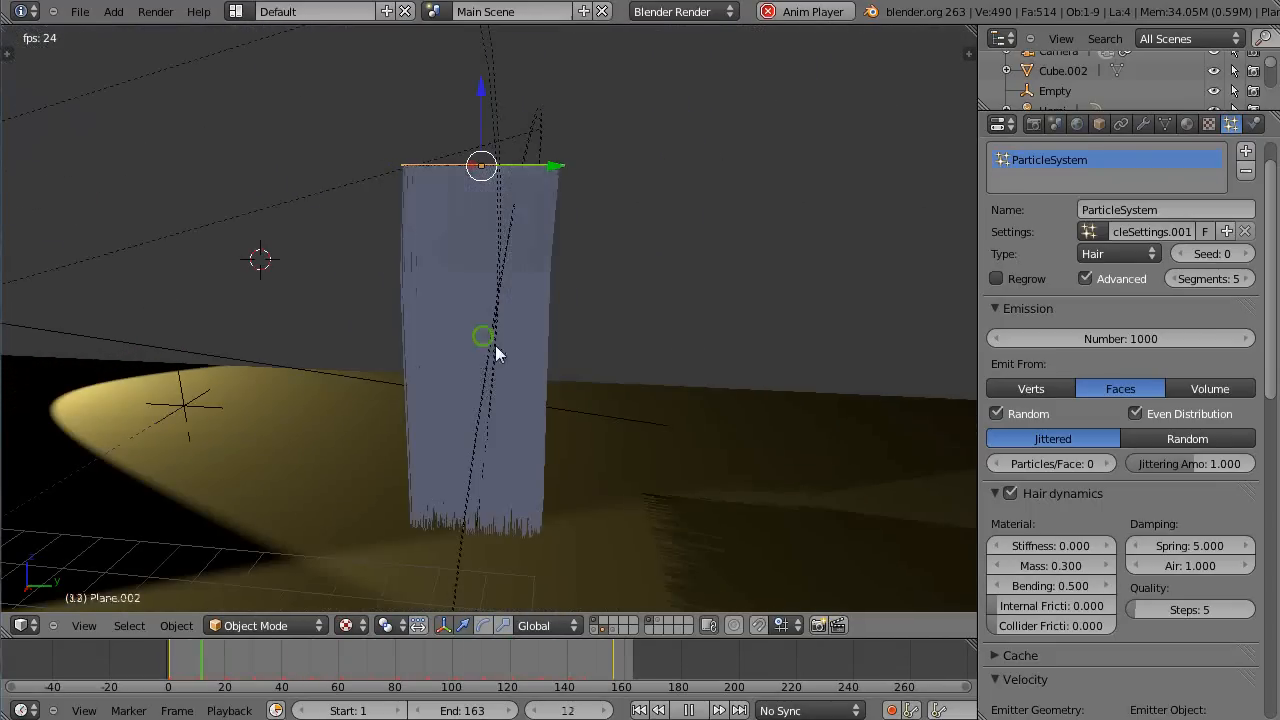
middle_click_drag(585, 377, 575, 351)
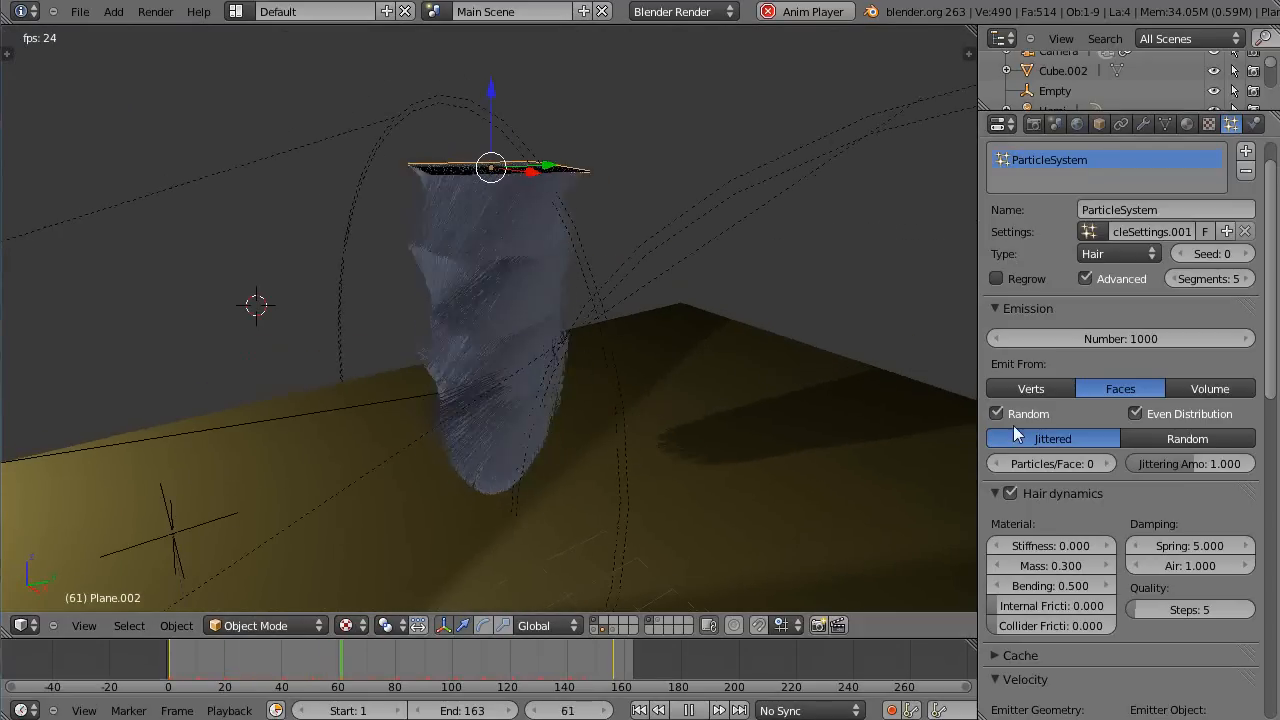
- Set the hair material's Stiffness to 0.656 and Bending to 11.300, and inspect the motion during playback
left_click_drag(1042, 543, 1116, 549)
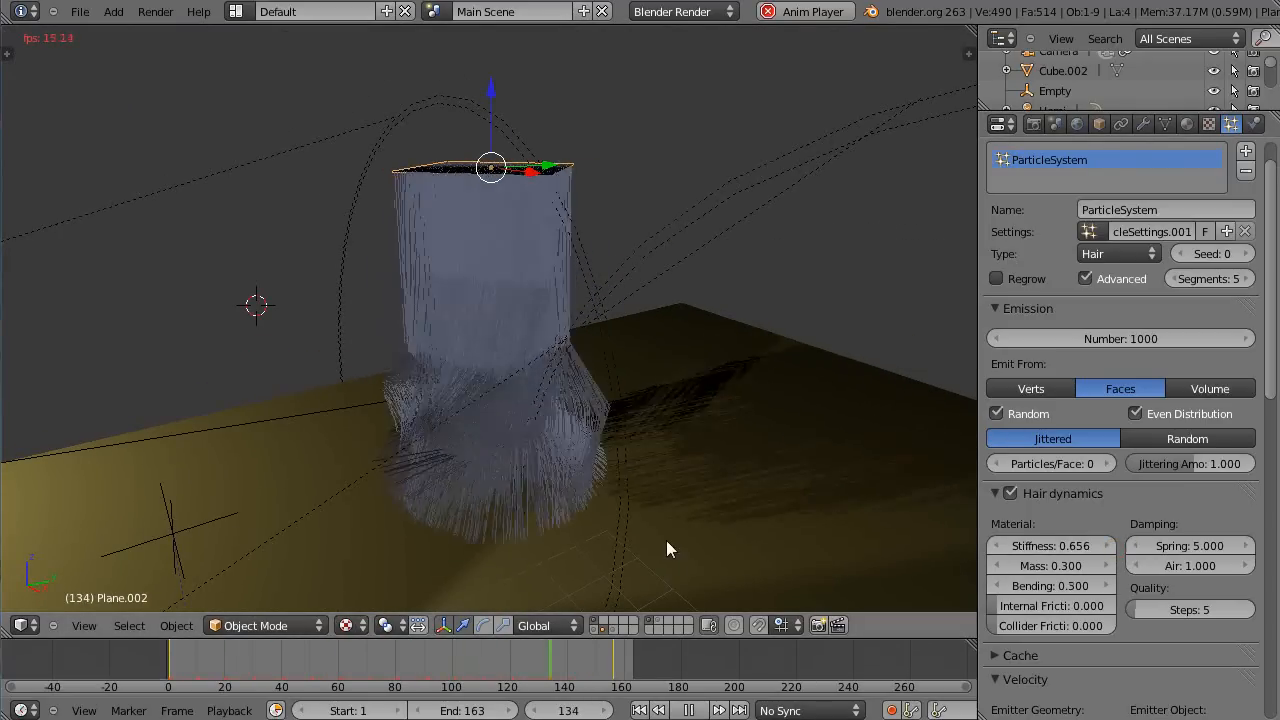
scroll(666, 540, "up", 2)
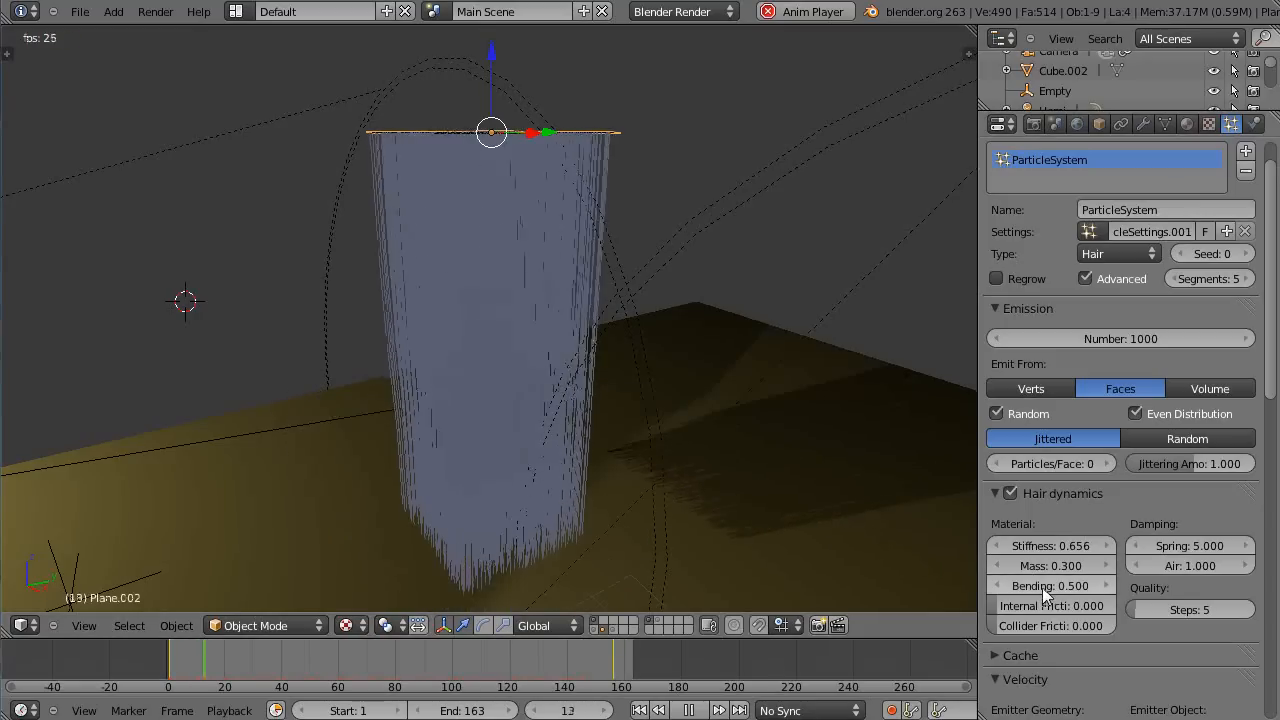
mouse_move(1071, 590)
left_mouse_down()
mouse_move(1110, 590)
mouse_move(1066, 590)
left_mouse_up()
middle_click_drag(508, 441, 620, 424)
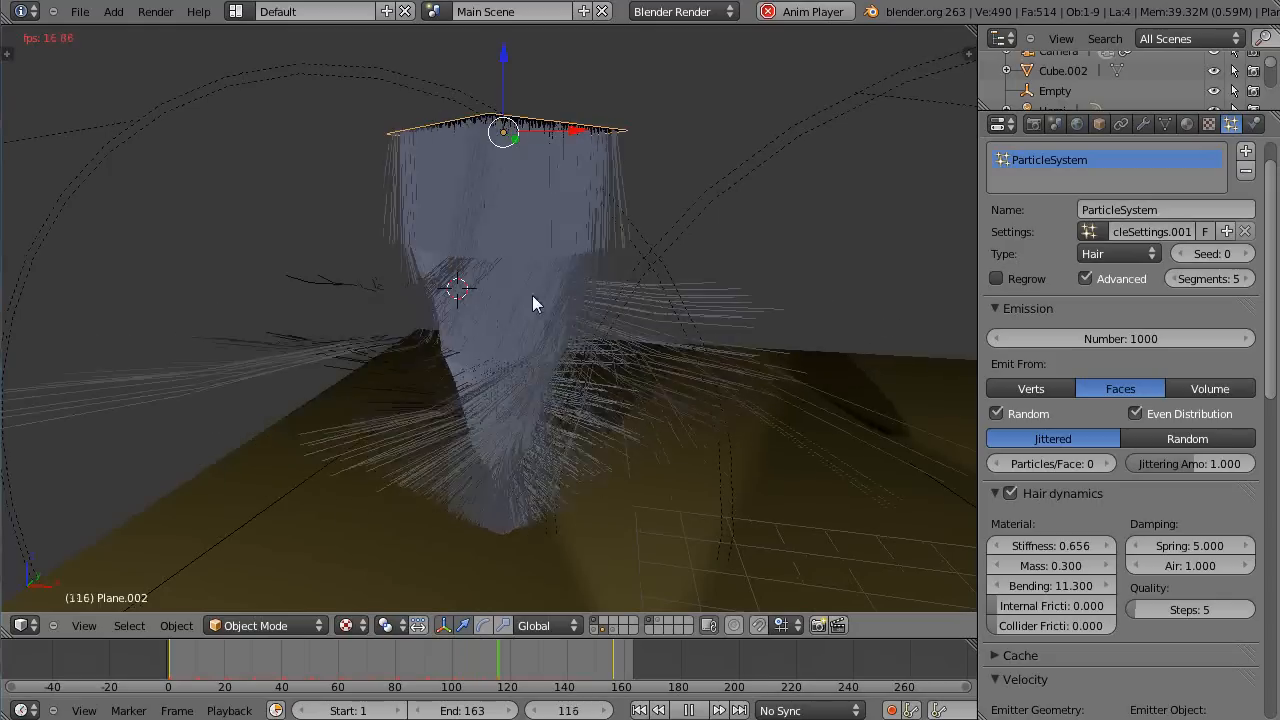
scroll(545, 303, "down", 2)
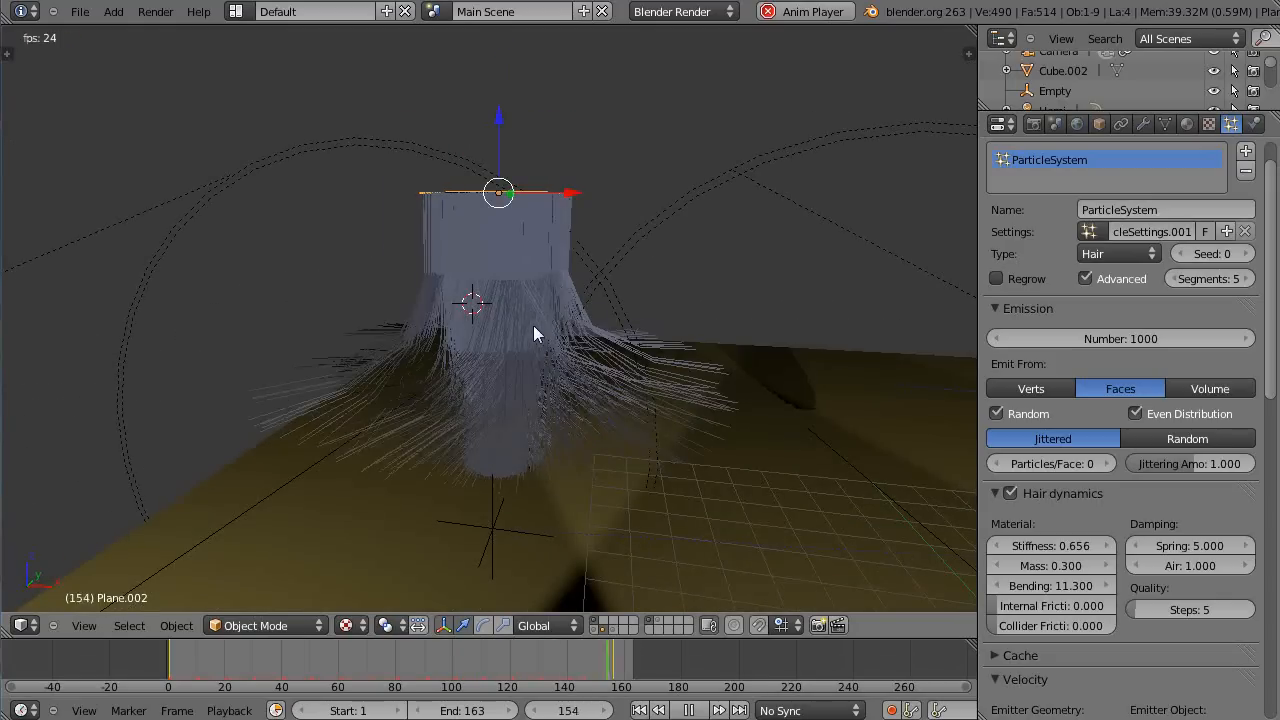
scroll(534, 326, "up", 4)
scroll(534, 328, "down", 4)
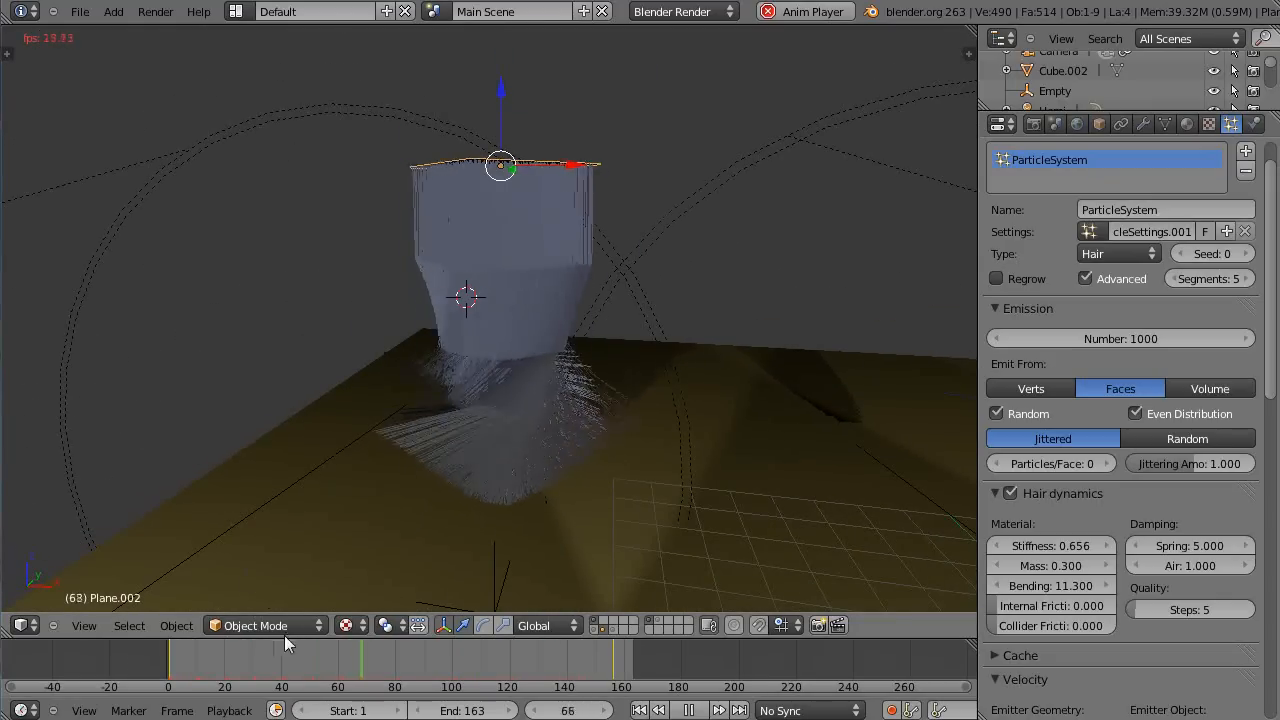
- Switch the plane to Particle Mode, show the brush tools and stop the animation playback
left_click(214, 626)
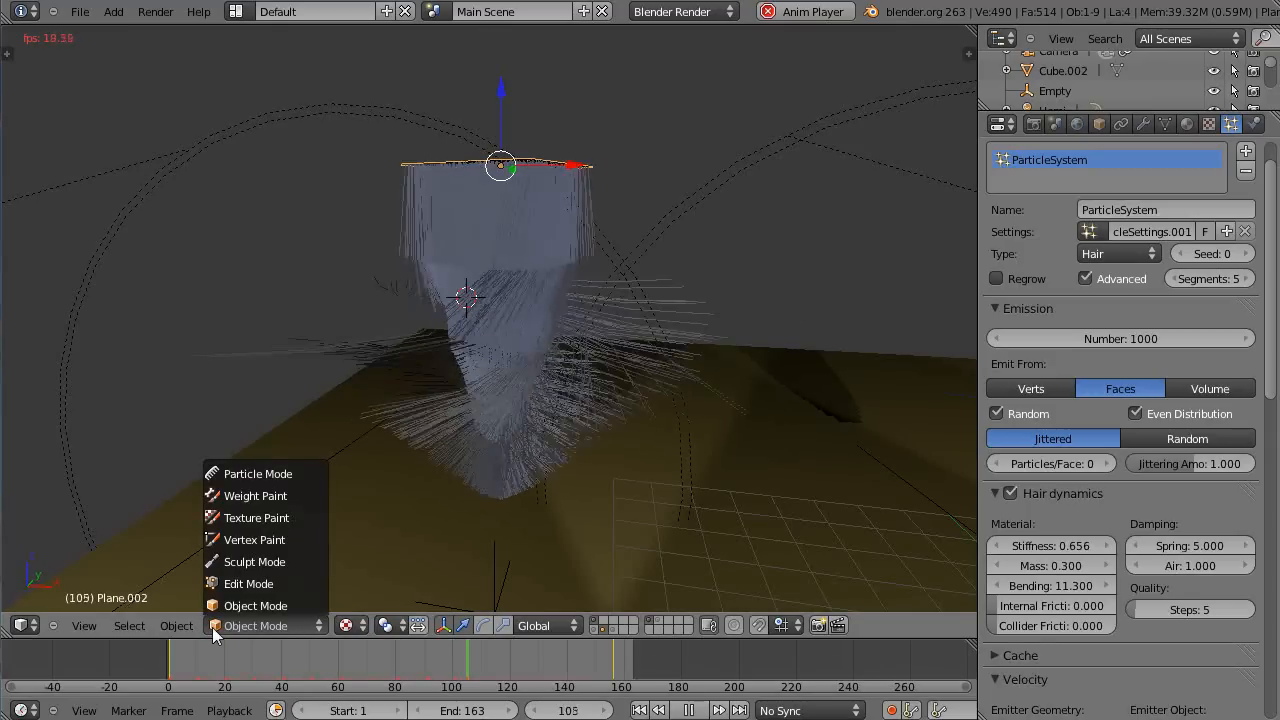
left_click(251, 482)
scroll(458, 428, "down", 2)
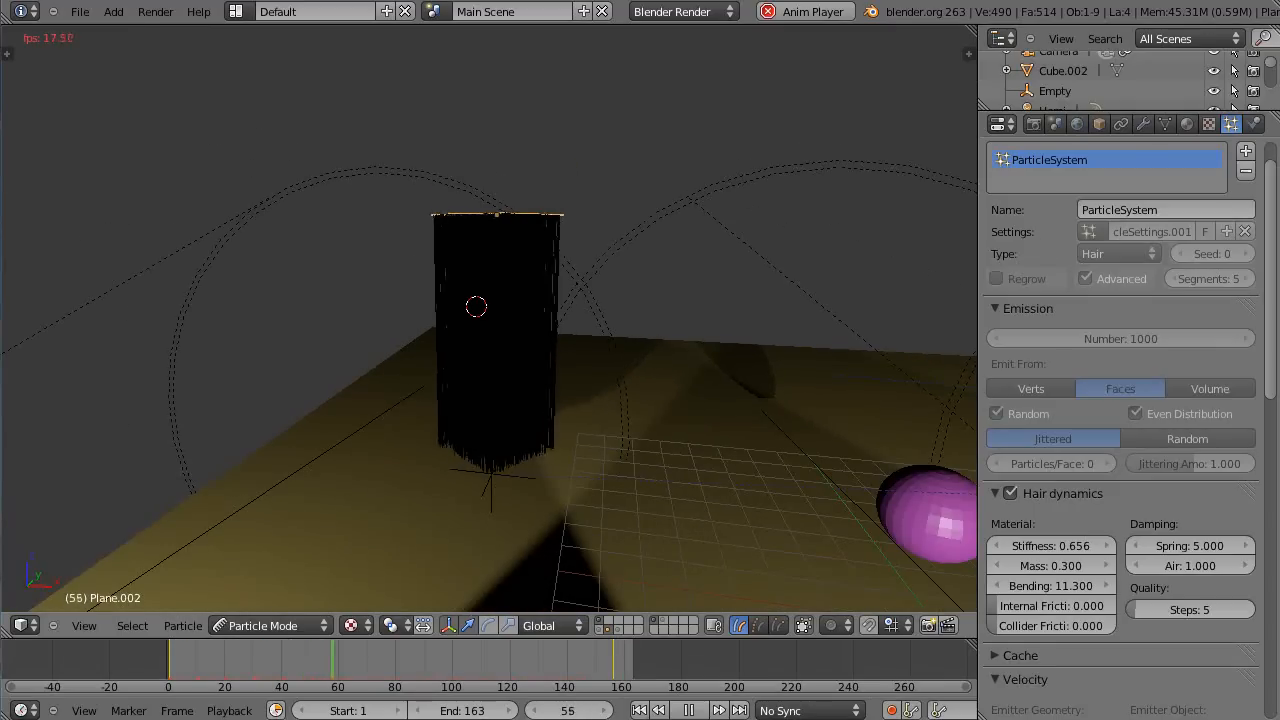
key("t")
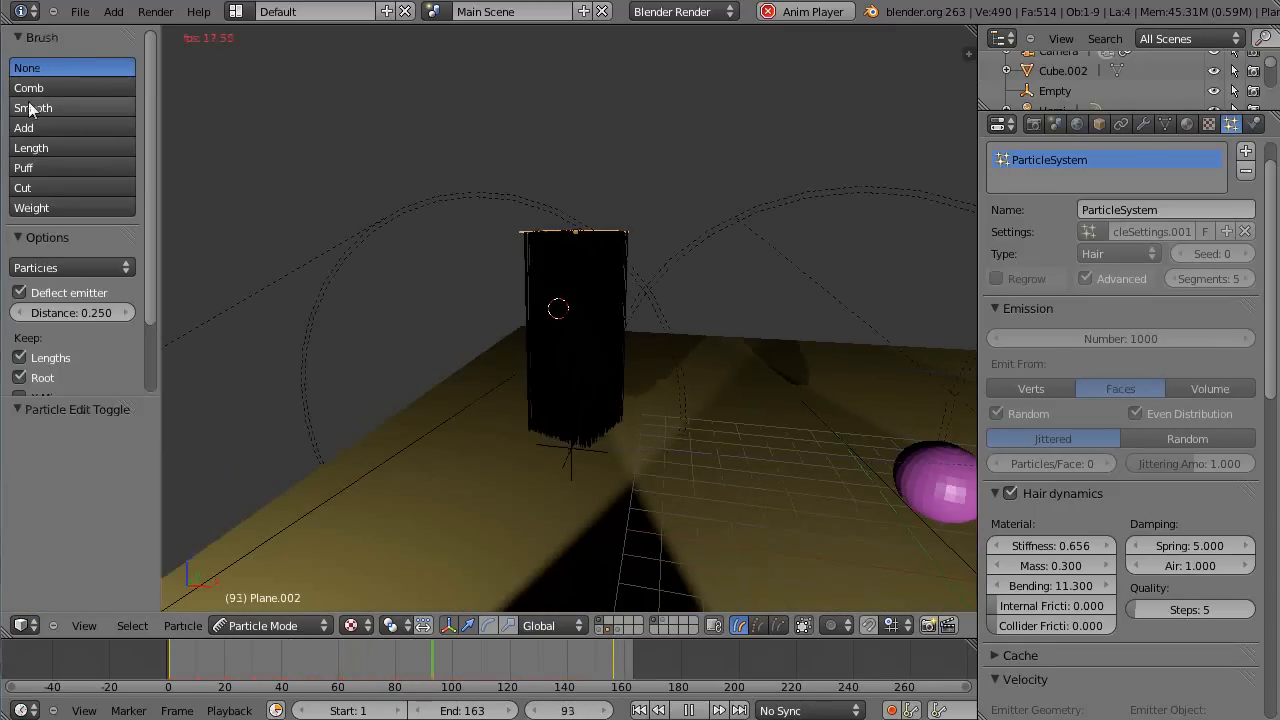
key("Escape")
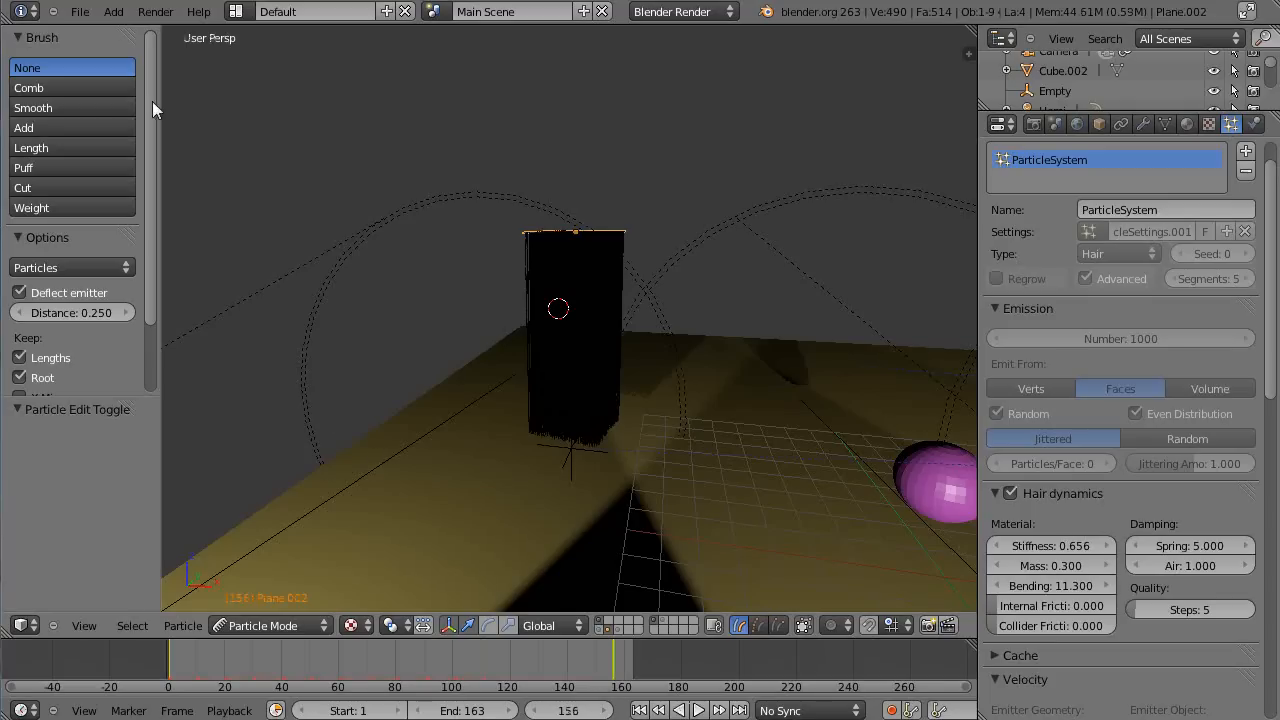
- Comb the lower part of the hair sideways with the Comb brush and return to Object Mode
left_click(55, 88)
mouse_move(582, 389)
left_mouse_down()
mouse_move(551, 443)
mouse_move(491, 409)
mouse_move(446, 470)
left_mouse_up()
left_click_drag(545, 357, 469, 500)
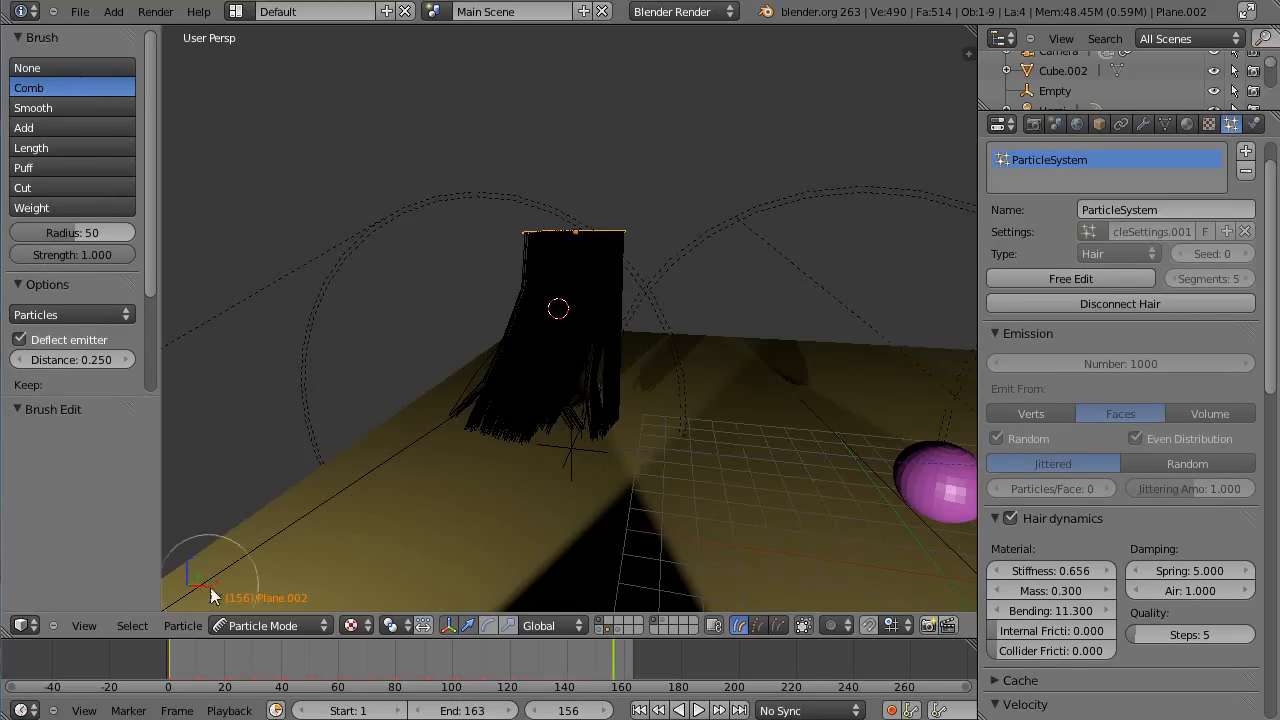
left_click(247, 623)
left_click(273, 597)
- Play the animation to check how the combed hair behaves on the spinning plane, and stop playback
scroll(532, 442, "up", 4)
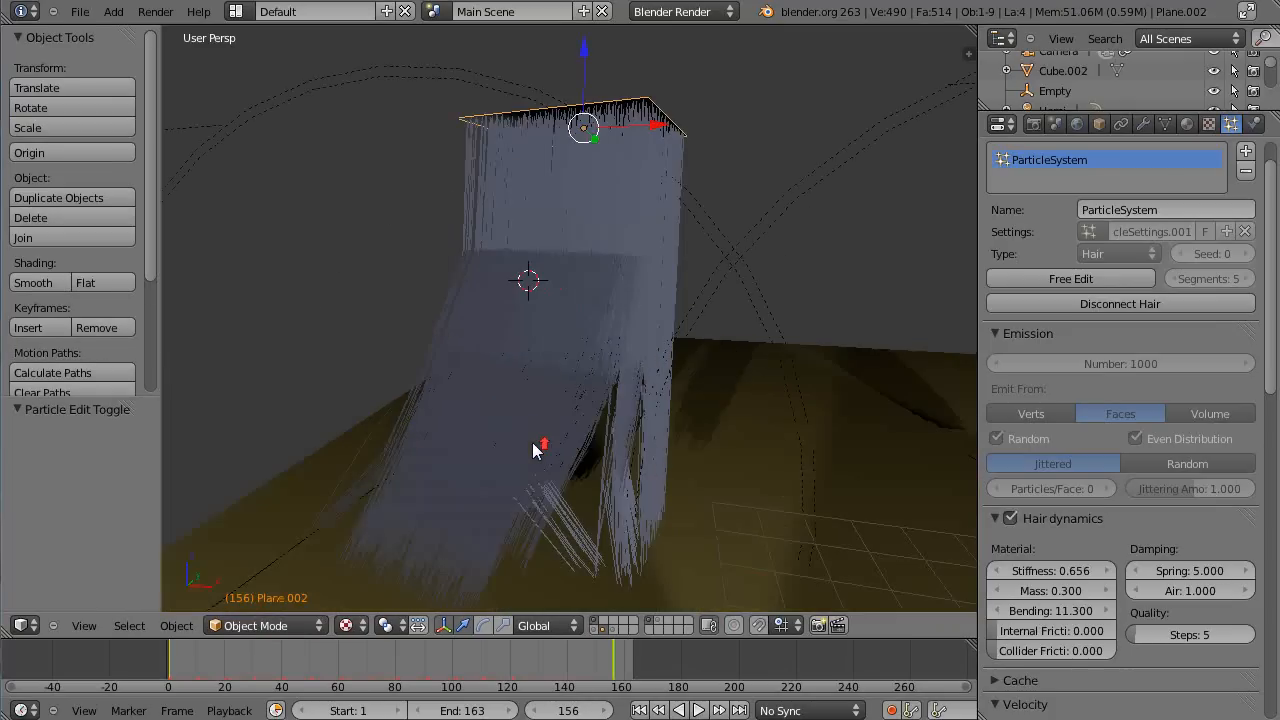
scroll(532, 442, "down", 1)
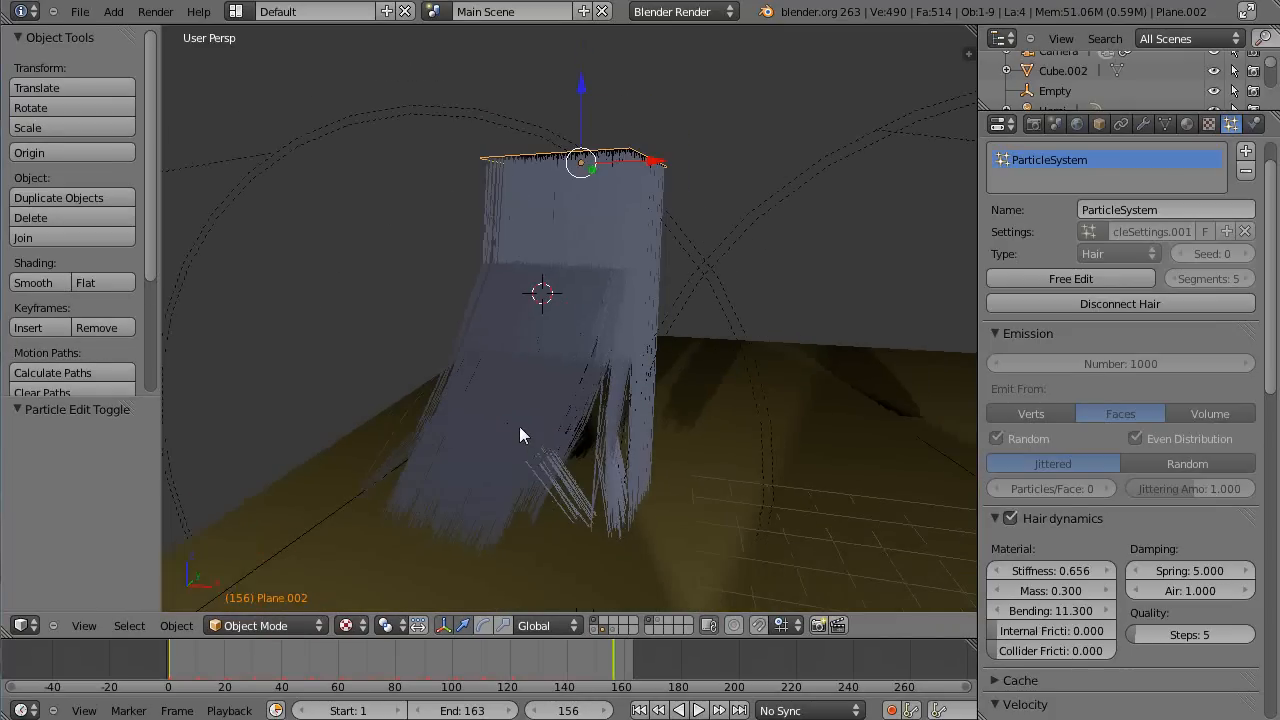
key("alt+a")
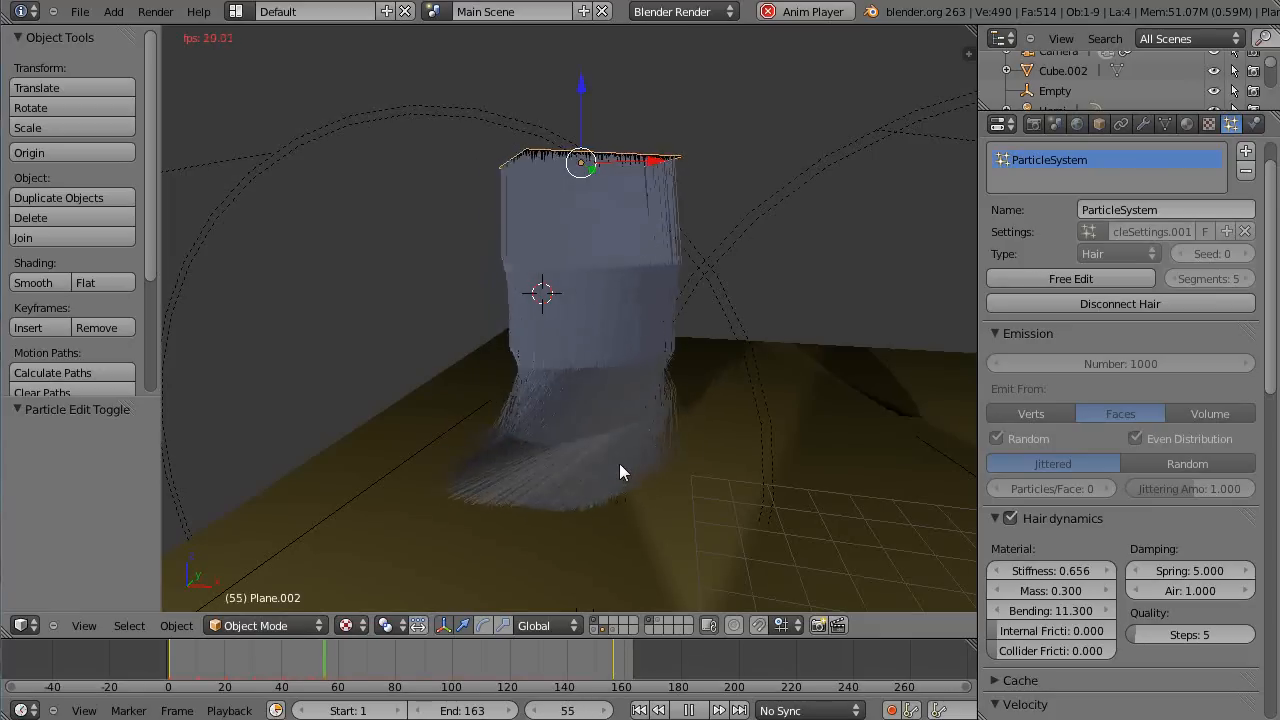
scroll(465, 448, "up", 5)
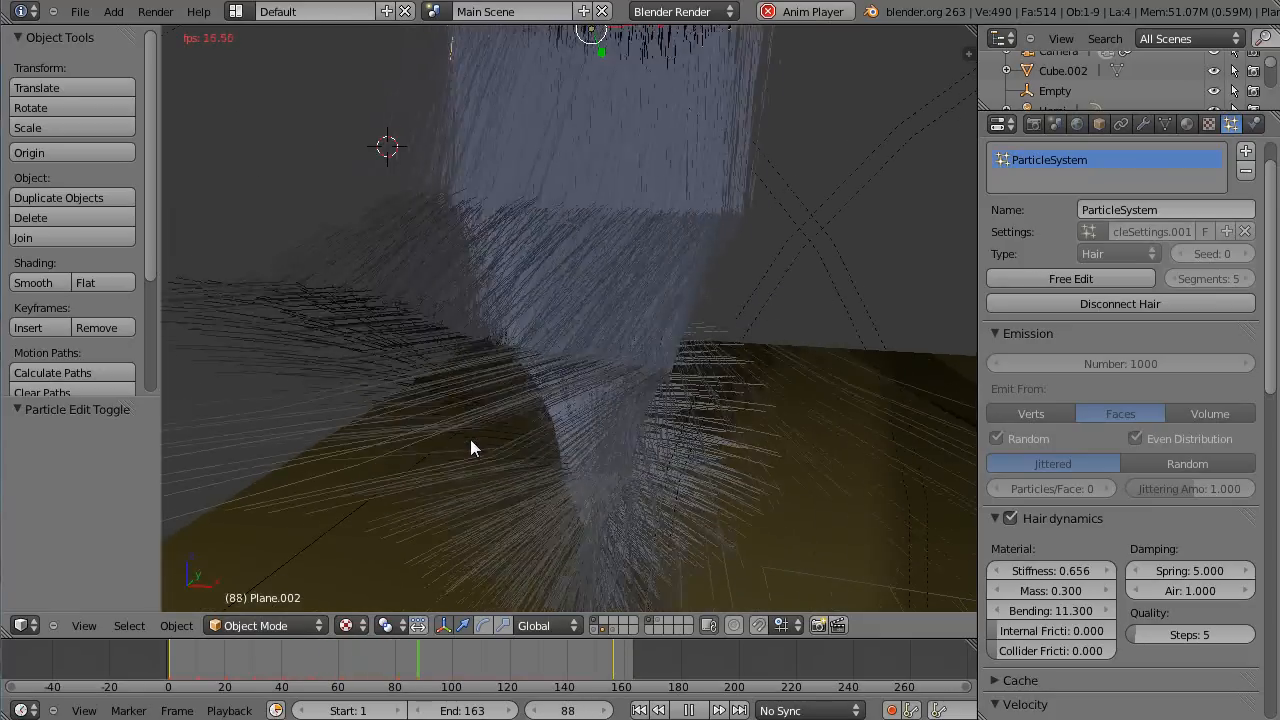
scroll(480, 420, "down", 5)
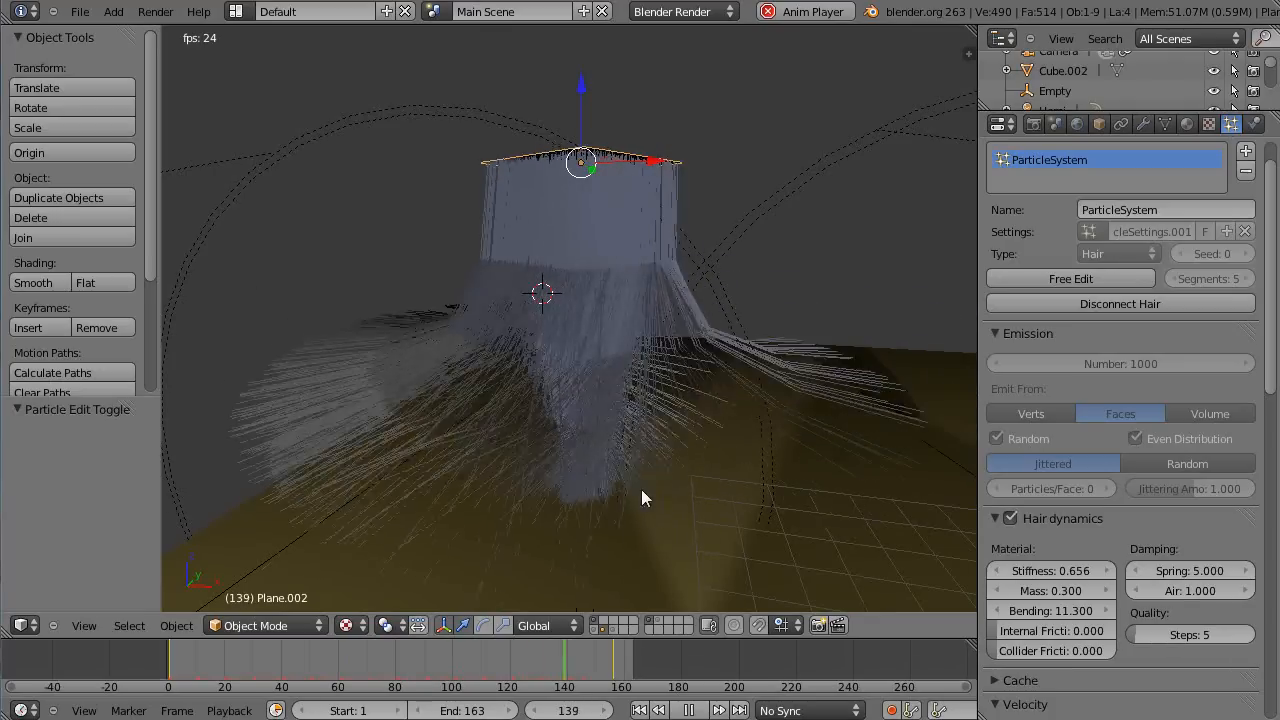
key("alt+a")
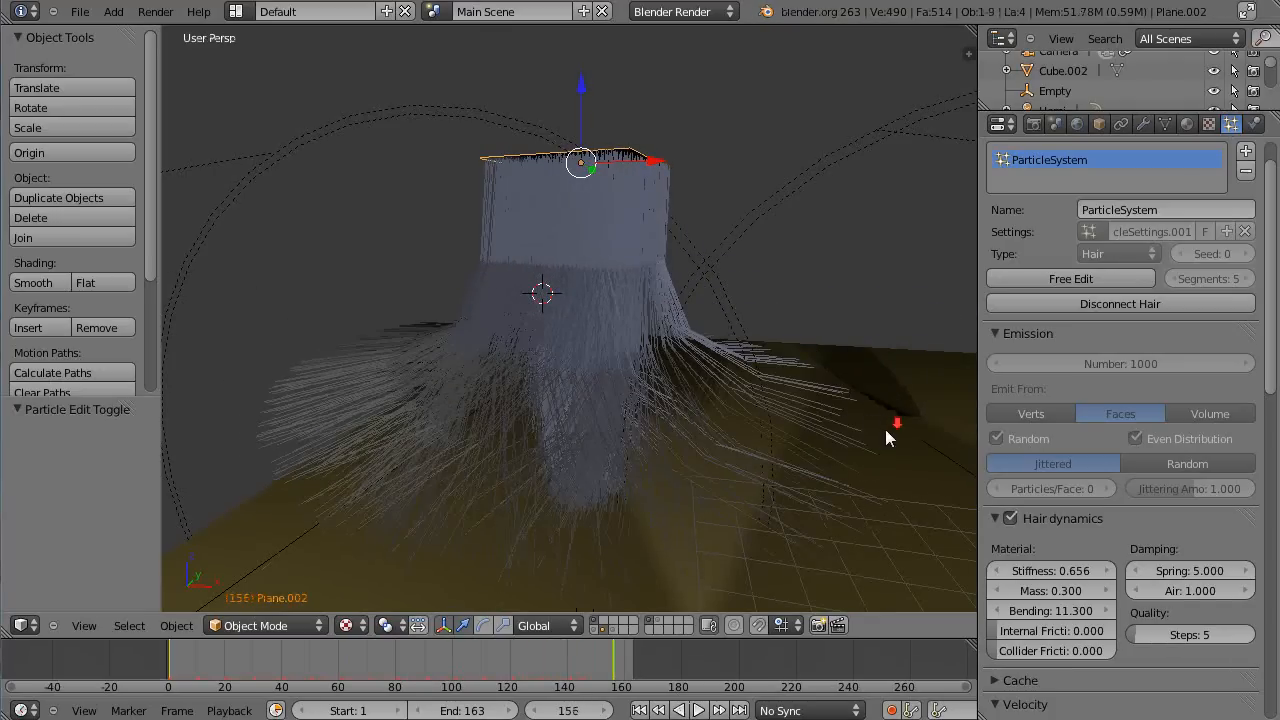
scroll(802, 450, "down", 5)
scroll(708, 516, "up", 2)
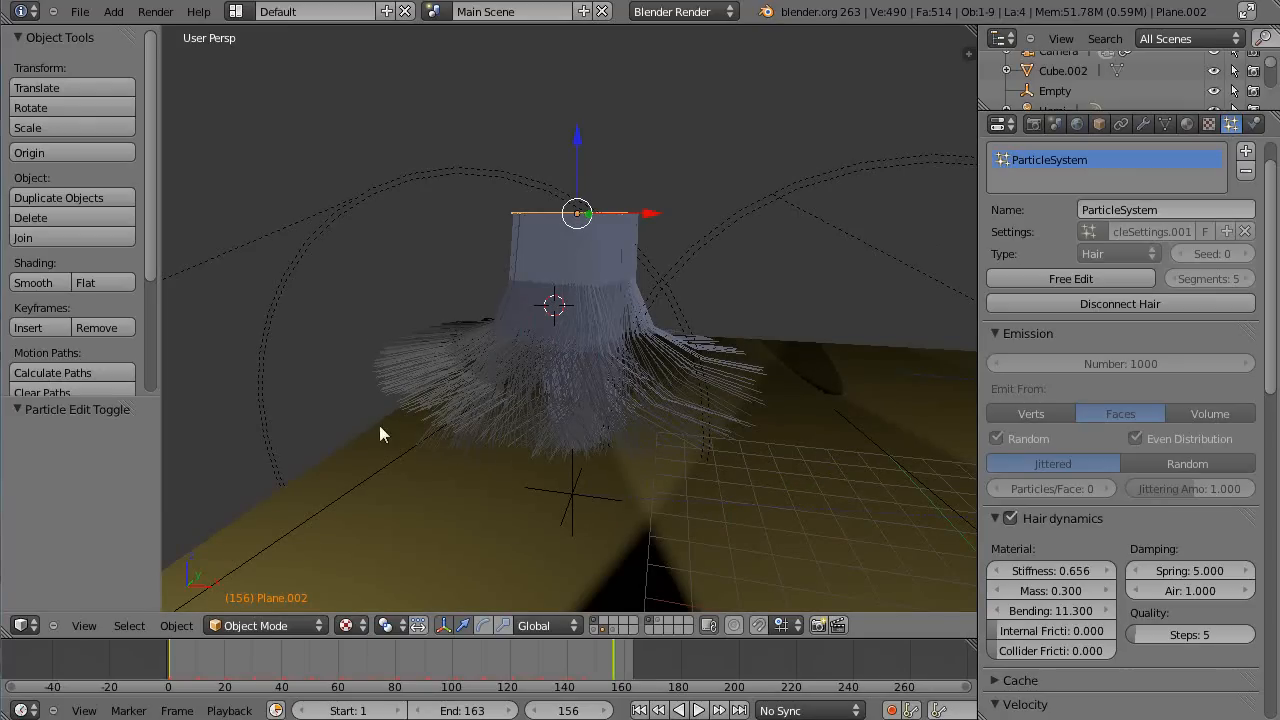
scroll(577, 117, "up", 4)
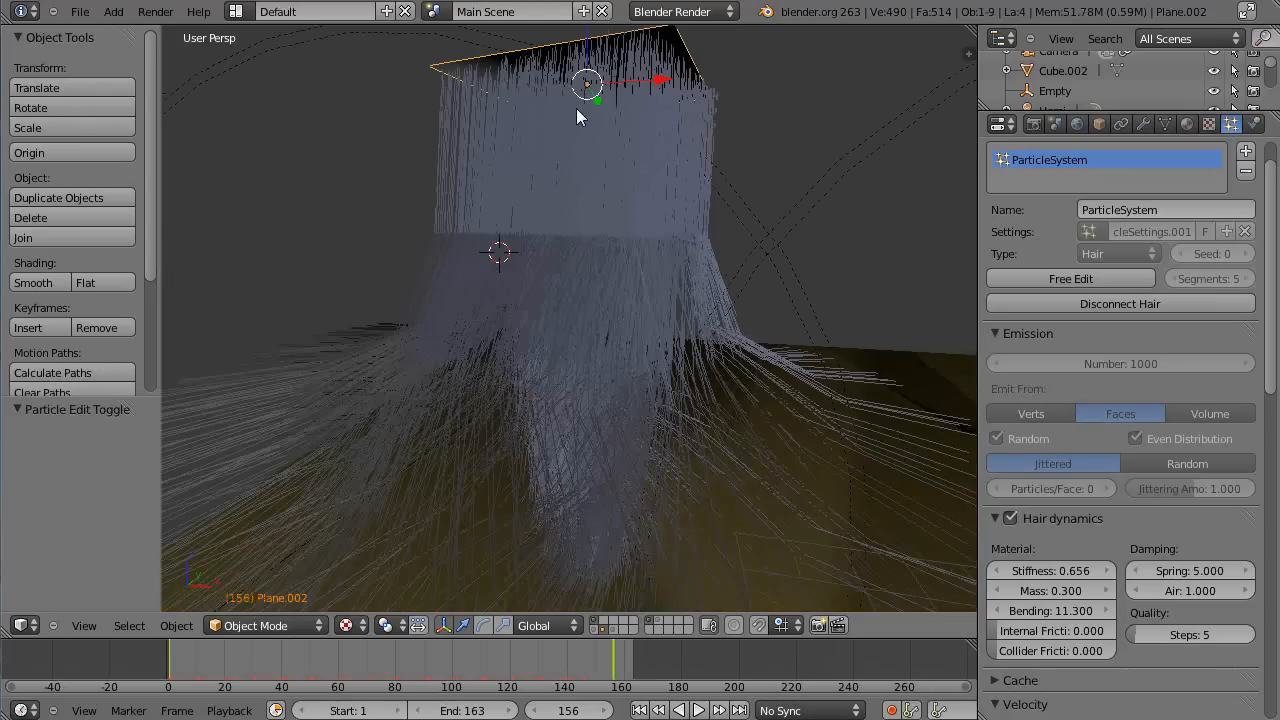
scroll(580, 115, "down", 5)
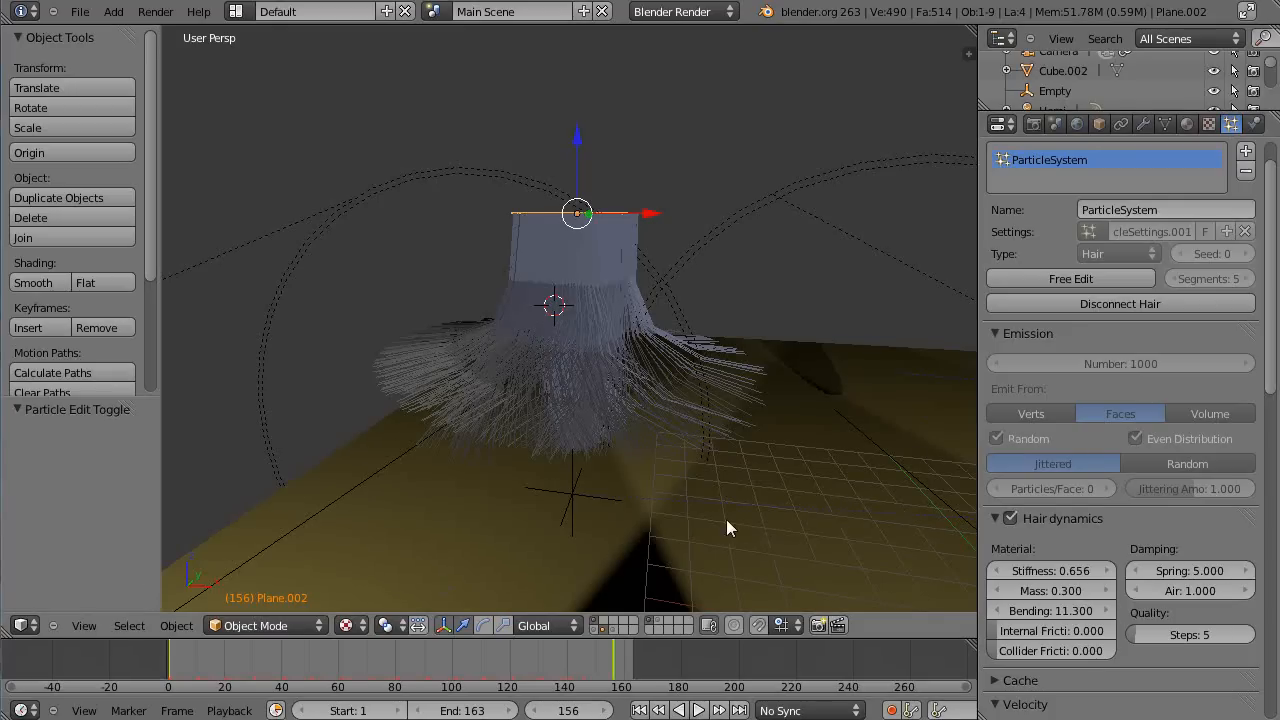
scroll(727, 491, "down", 1)
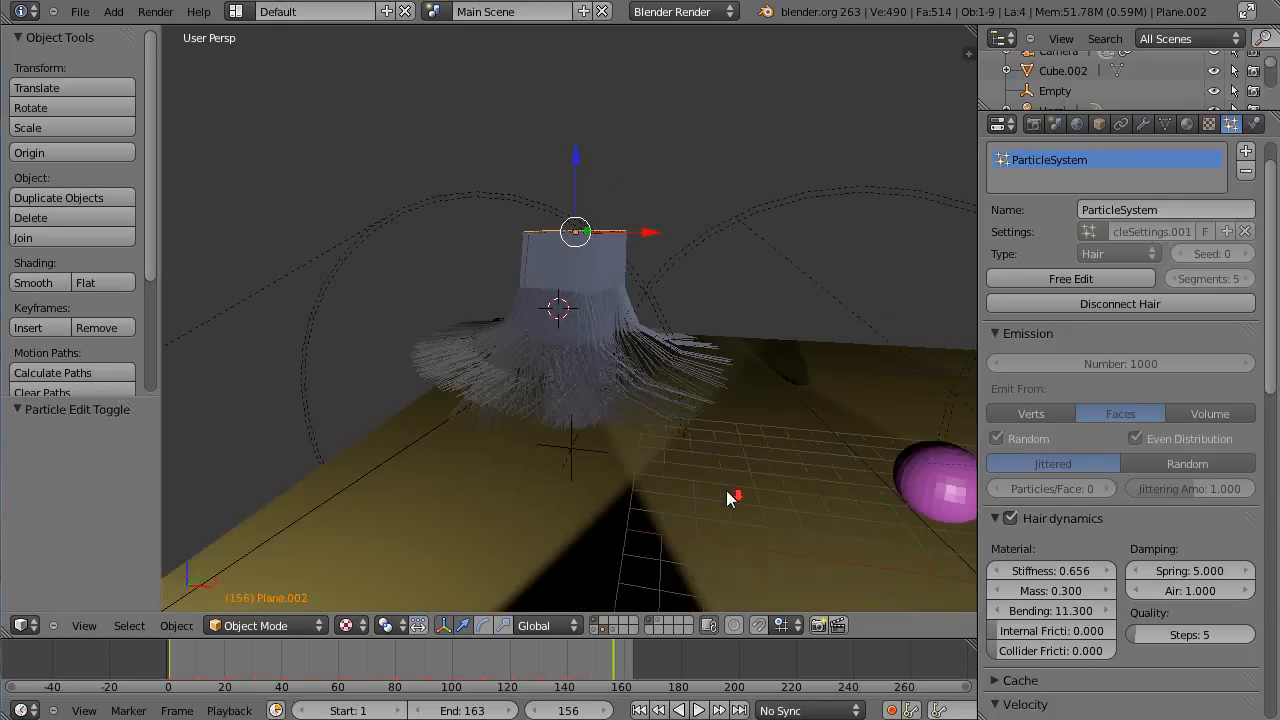
scroll(727, 491, "up", 3)
scroll(727, 491, "down", 2)
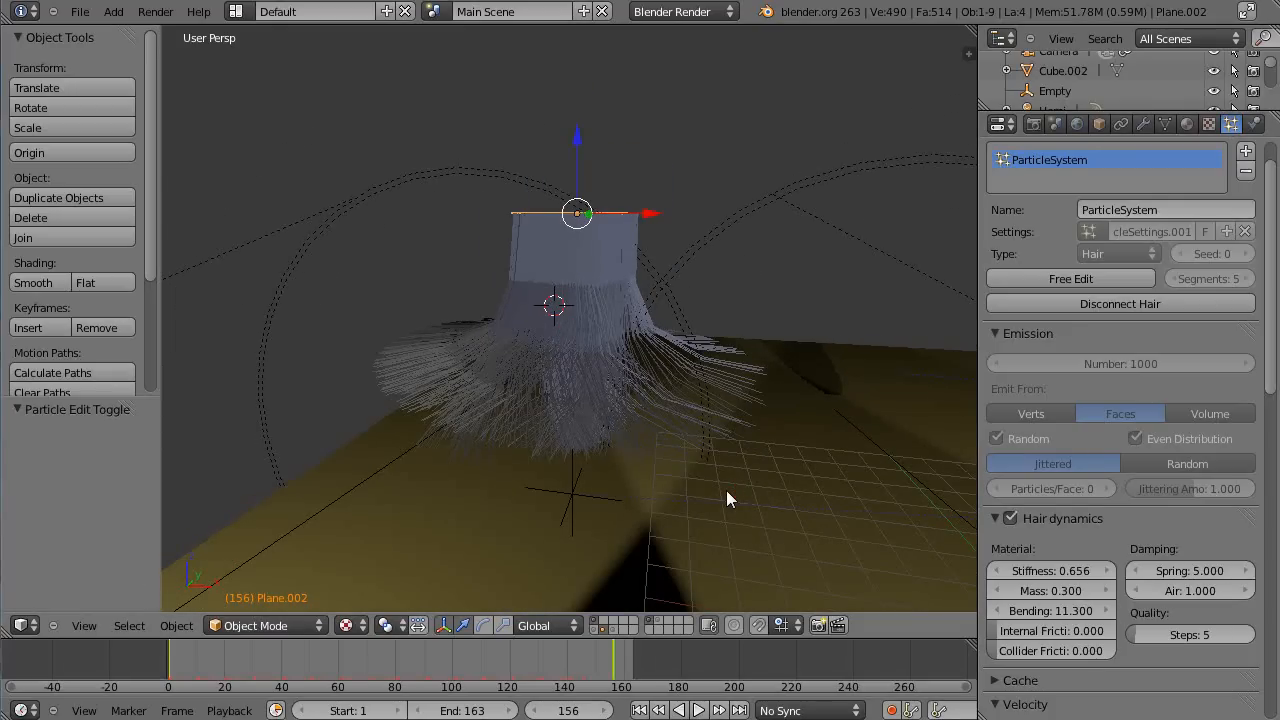
scroll(727, 491, "up", 3)
scroll(727, 491, "down", 3)
scroll(727, 491, "up", 3)
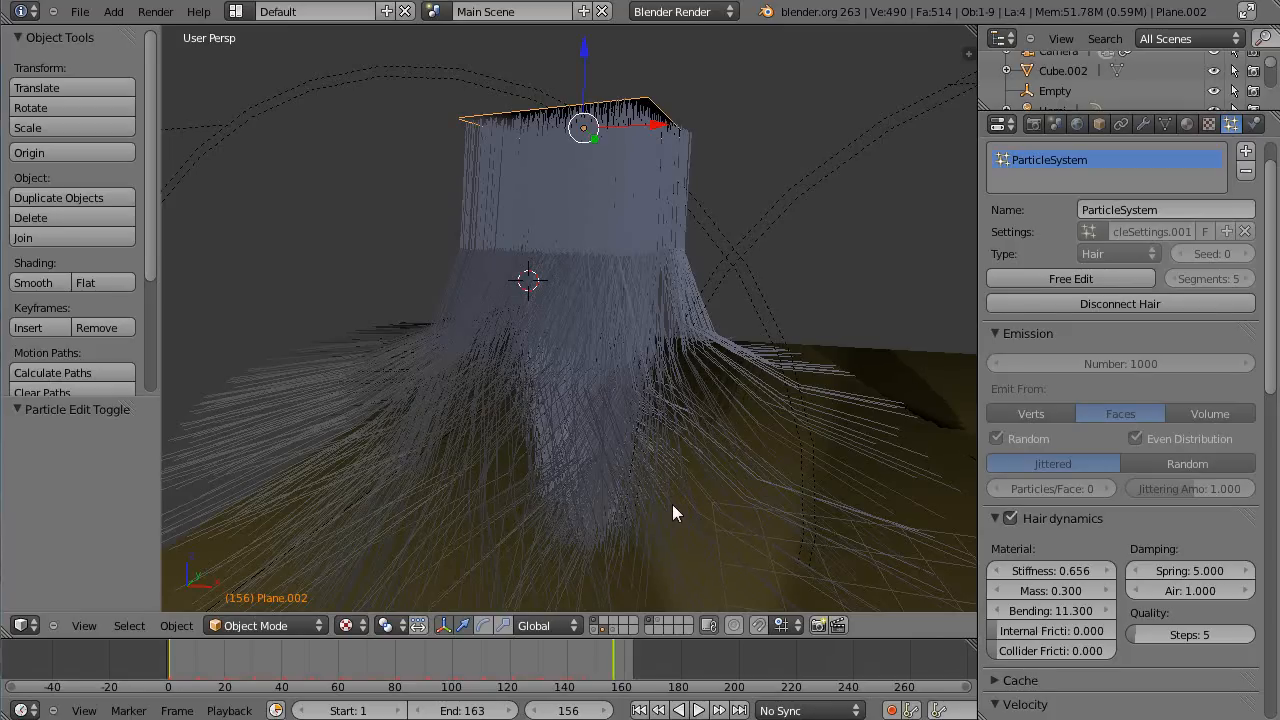
scroll(670, 490, "down", 2)
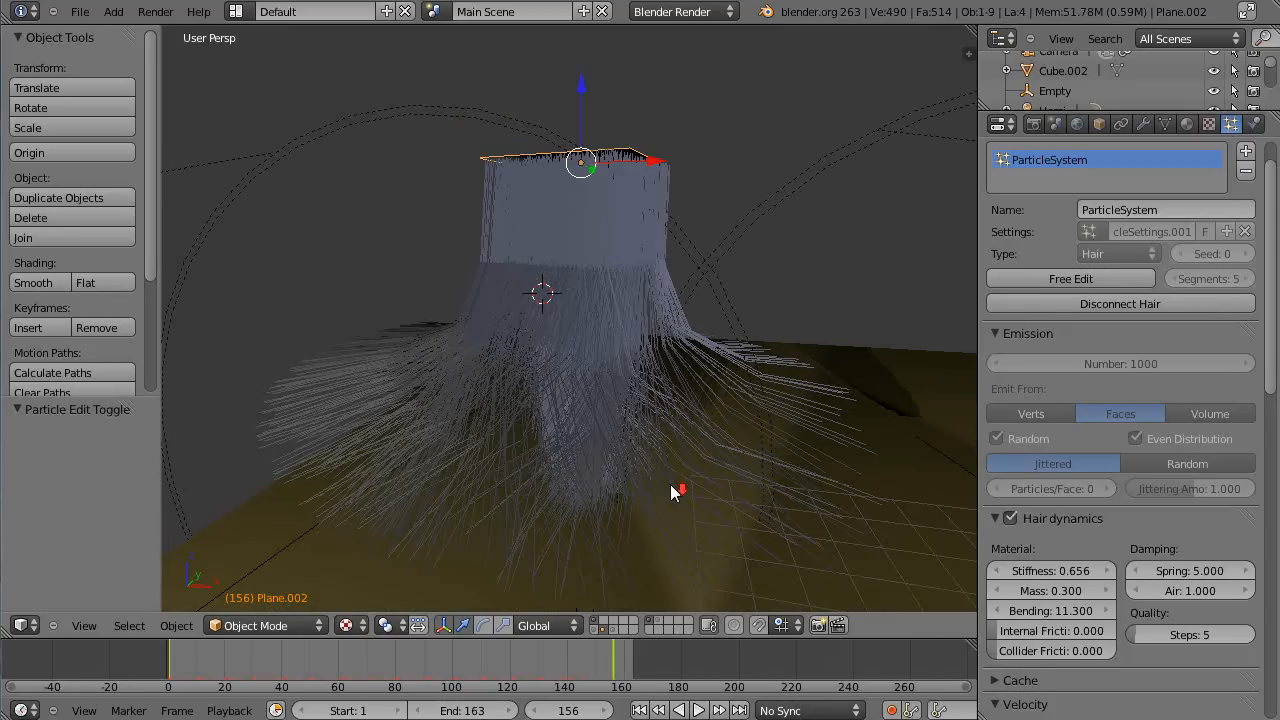